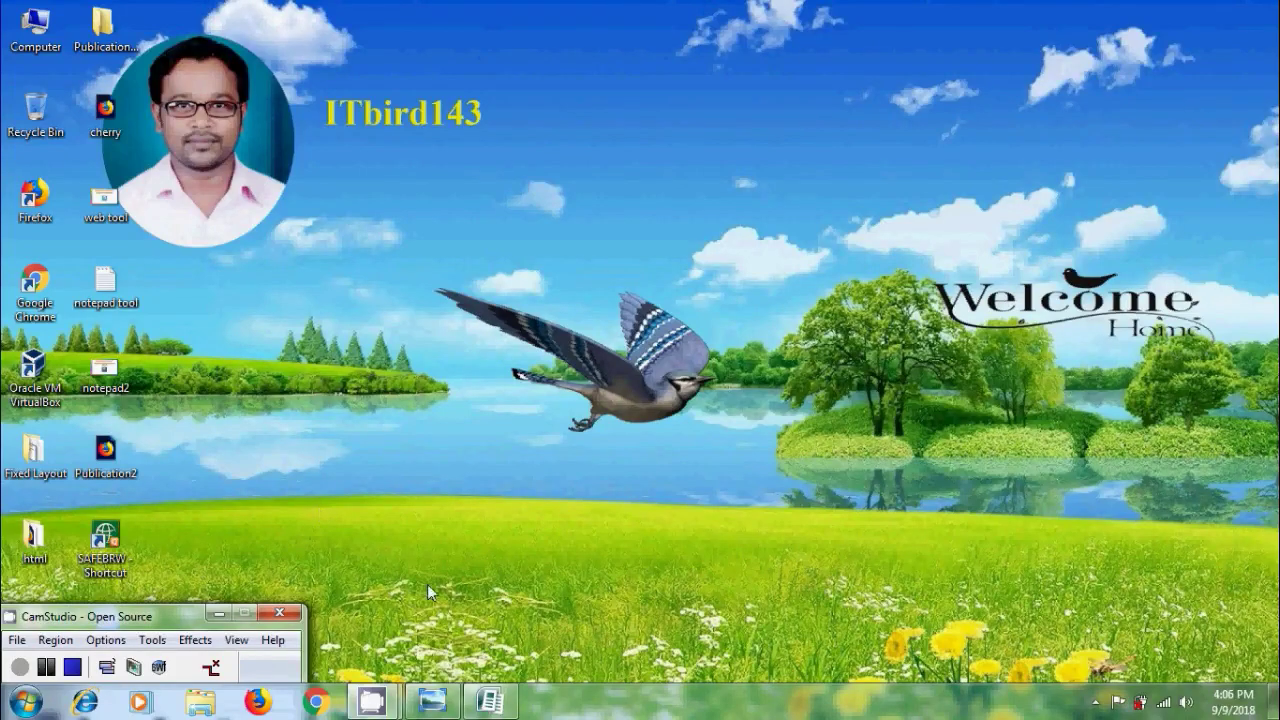
Switch from the title picture to the Publisher web publication and check that the Web Tools toolbar is enabled
{"action": "left_click", "coordinate": [432, 700]}
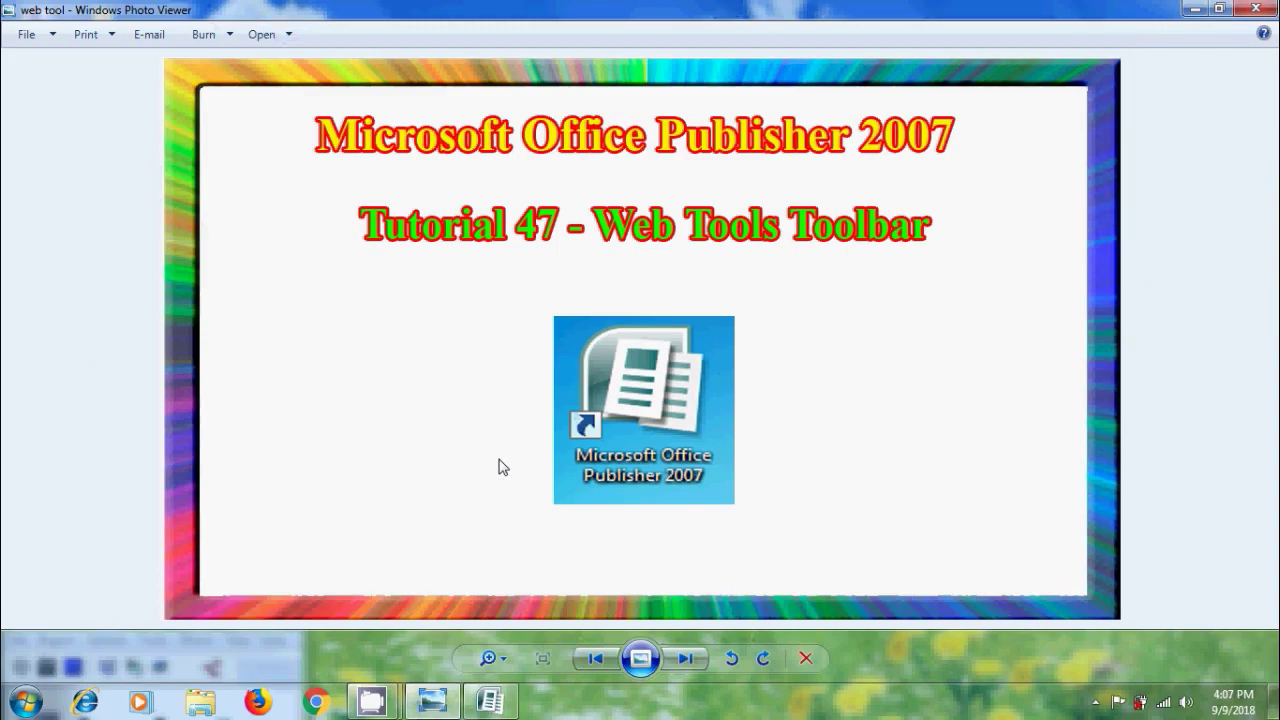
{"action": "left_click", "coordinate": [490, 700]}
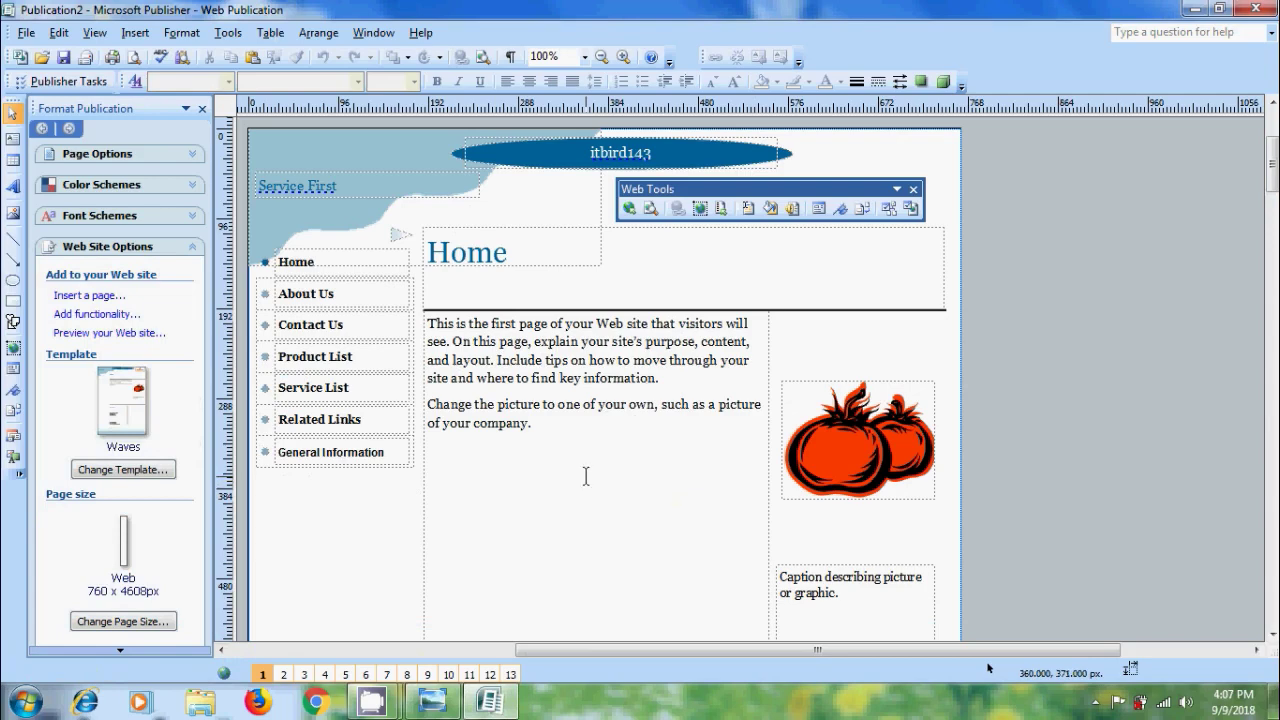
{"action": "left_click", "coordinate": [95, 32]}
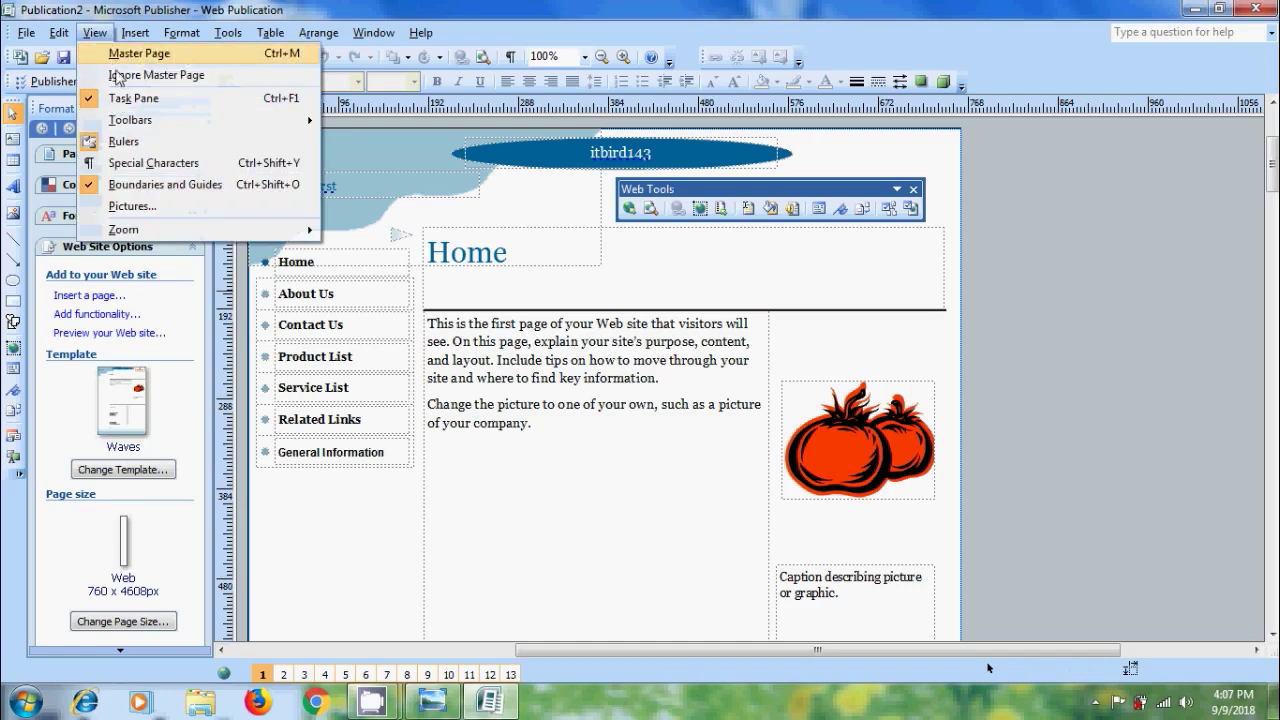
{"action": "mouse_move", "coordinate": [200, 120]}
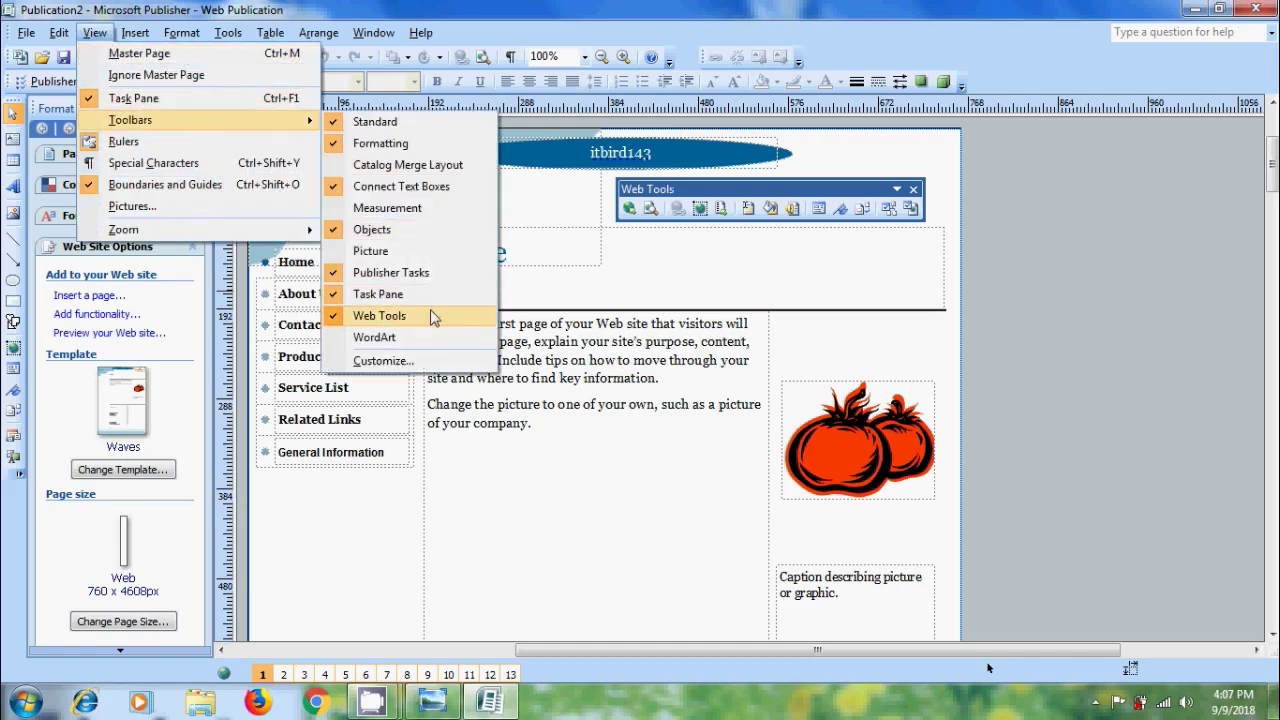
{"action": "left_click", "coordinate": [632, 278]}
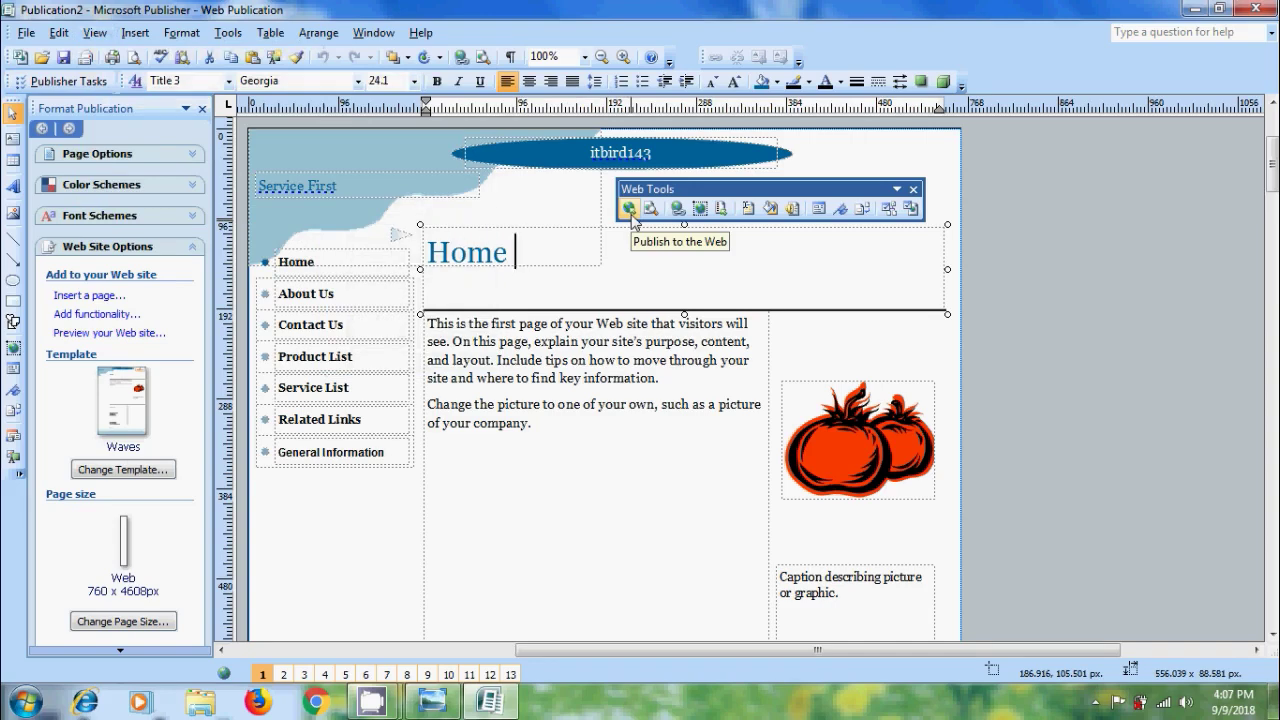
{"action": "left_click", "coordinate": [629, 209]}
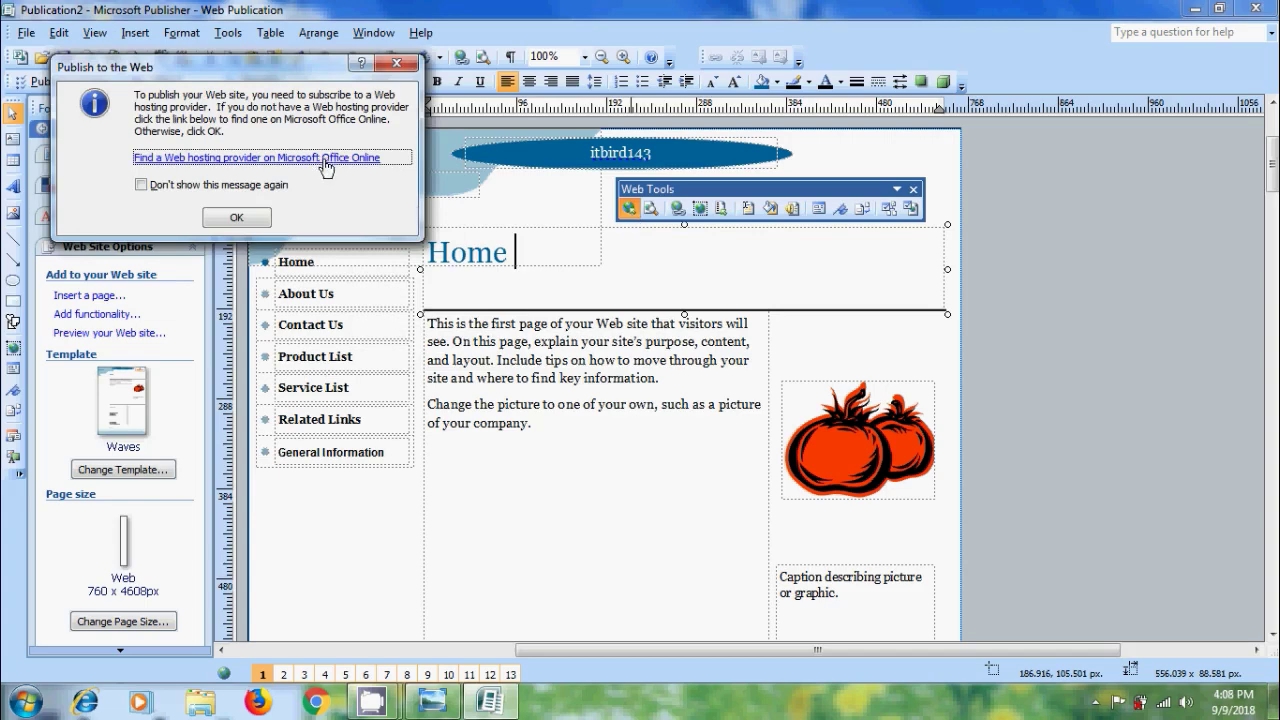
{"action": "left_click", "coordinate": [258, 218]}
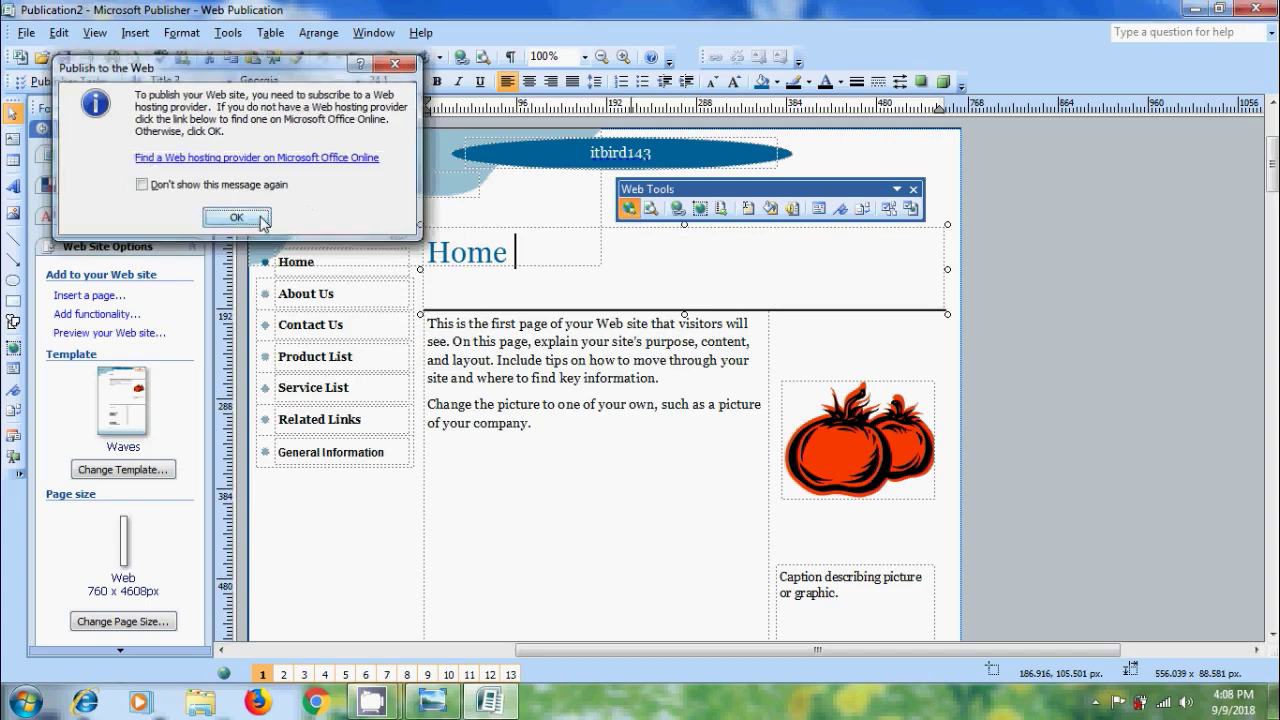
{"action": "left_click", "coordinate": [590, 443]}
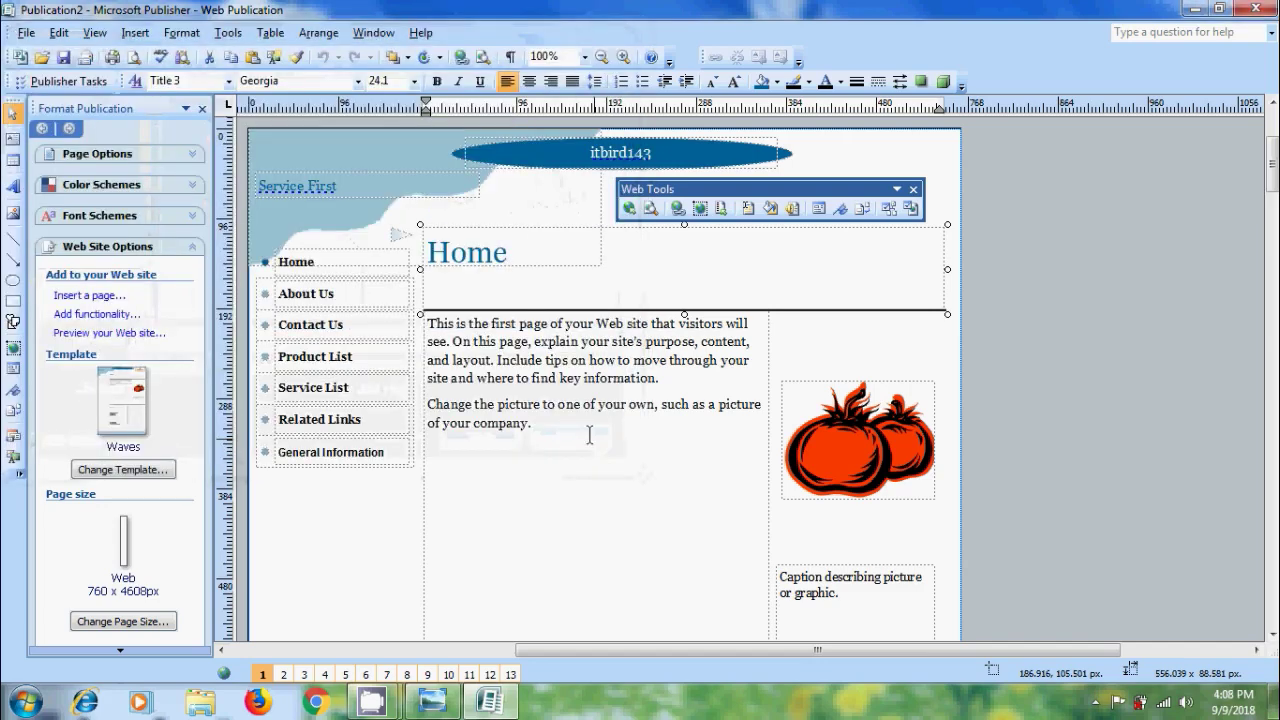
Preview the Home page in the web browser and look at the Insert Hyperlink options
{"action": "left_click", "coordinate": [652, 210]}
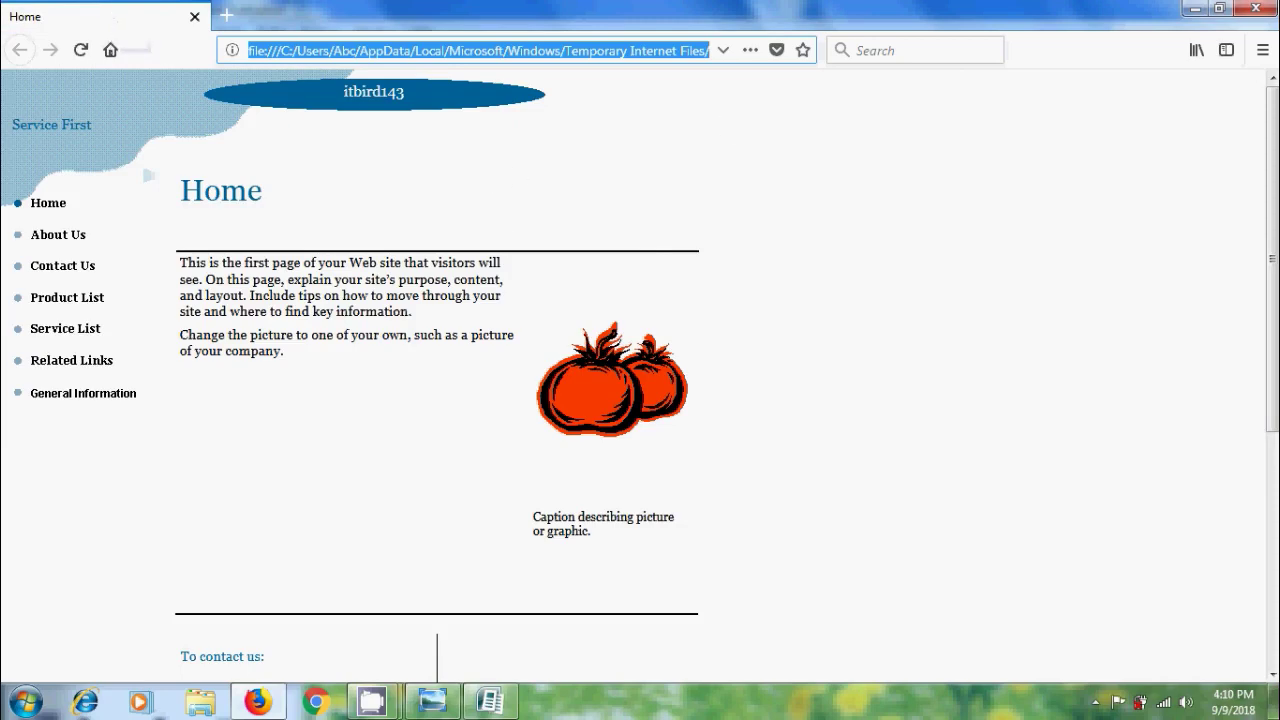
{"action": "left_click", "coordinate": [1258, 9]}
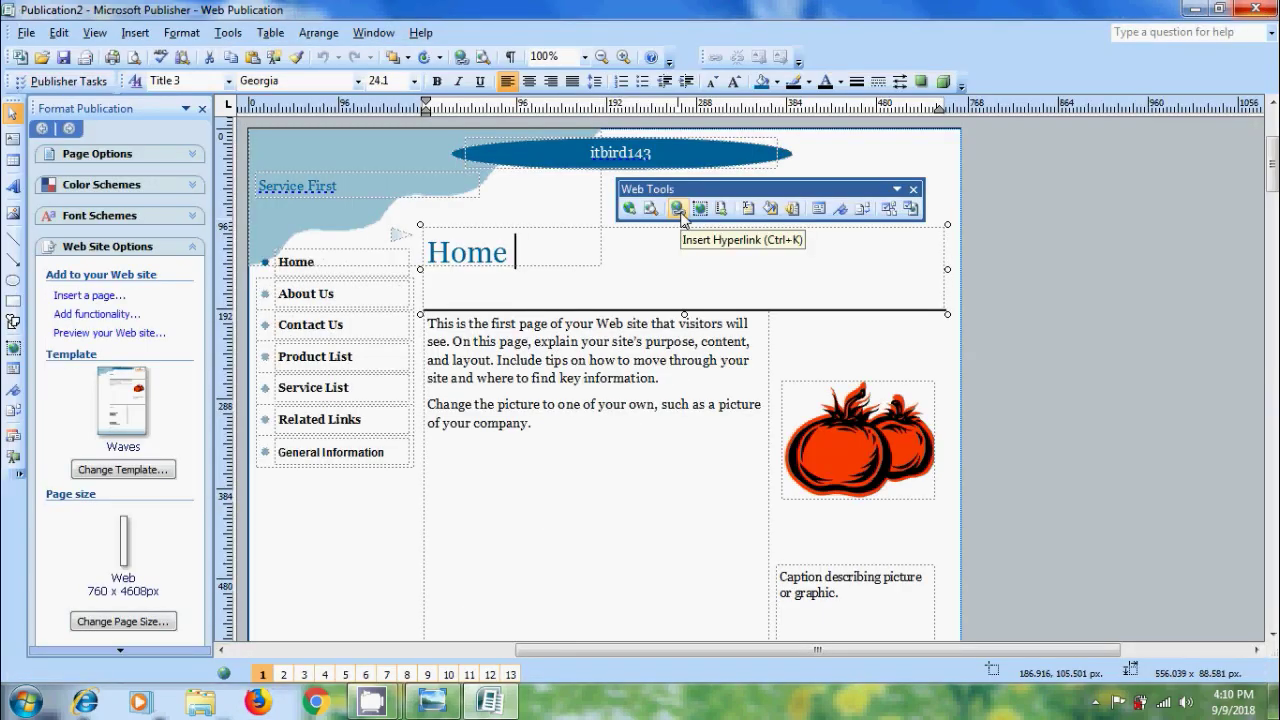
{"action": "left_click", "coordinate": [677, 209]}
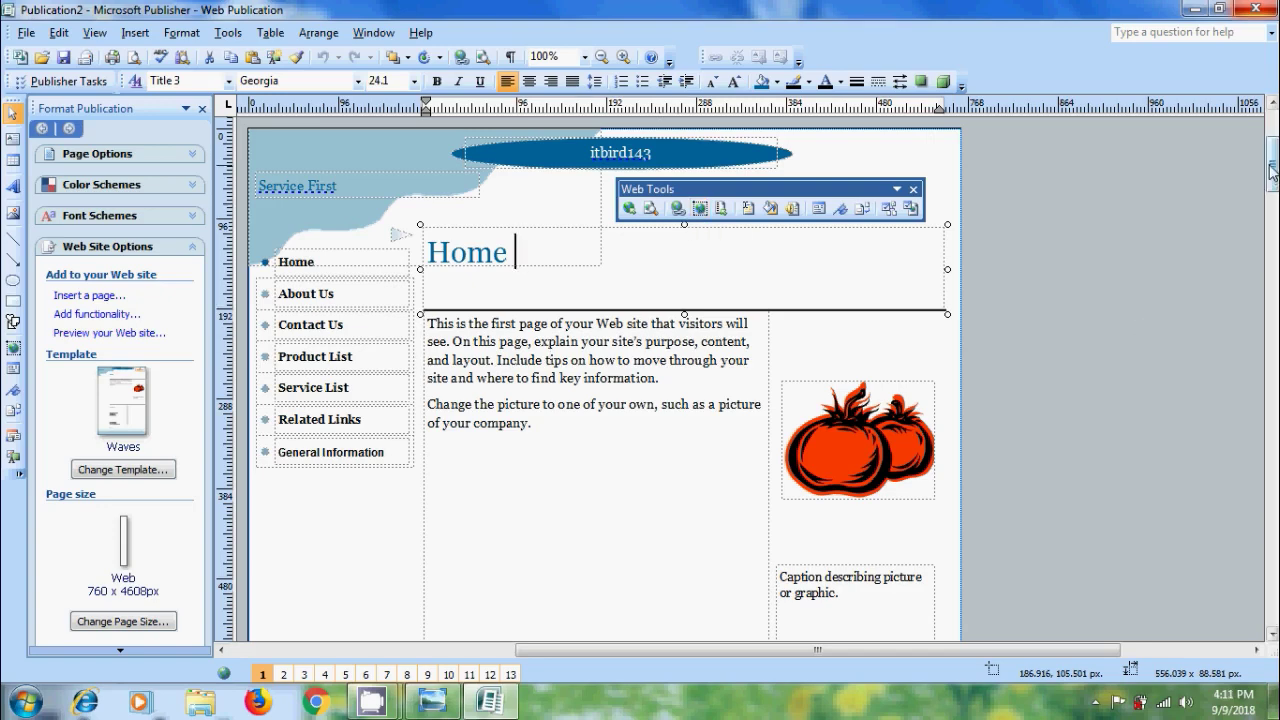
Rename the Home entry in the page's vertical navigation bar to "Main Page"
{"action": "scroll", "coordinate": [727, 356], "scroll_direction": "down", "scroll_amount": 10}
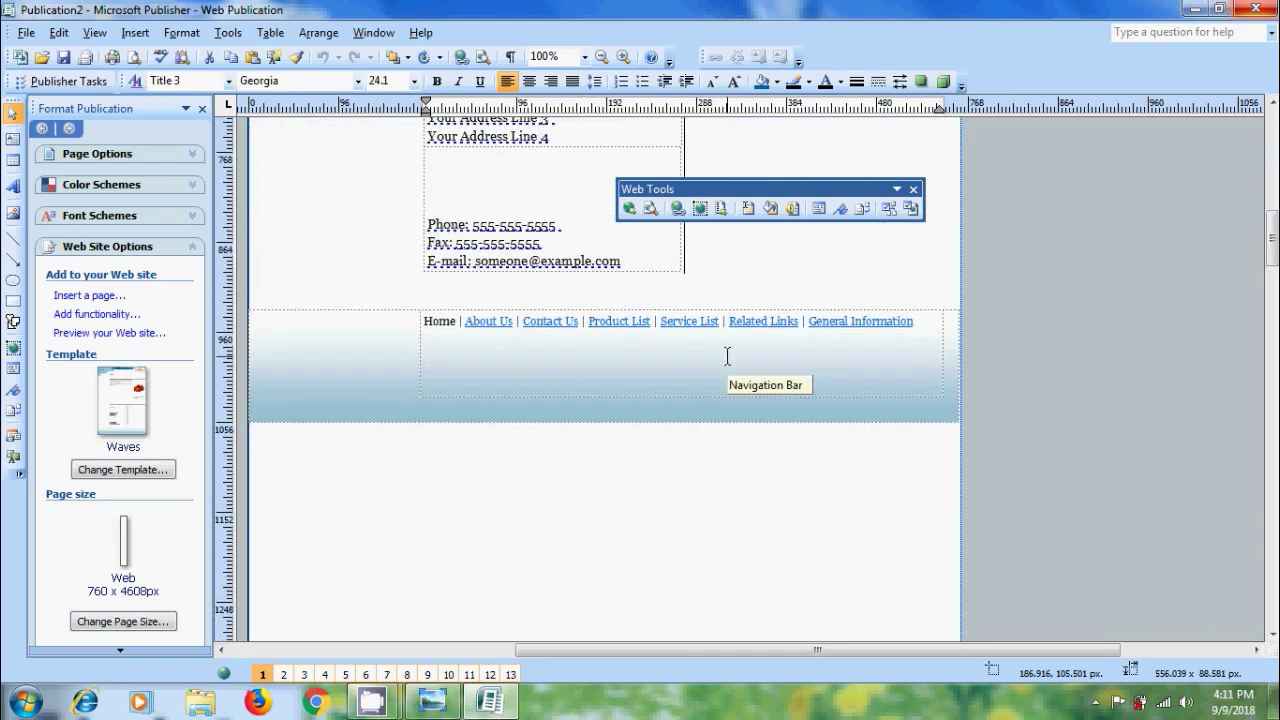
{"action": "scroll", "coordinate": [727, 356], "scroll_direction": "up", "scroll_amount": 2}
{"action": "scroll", "coordinate": [604, 380], "scroll_direction": "up", "scroll_amount": 12}
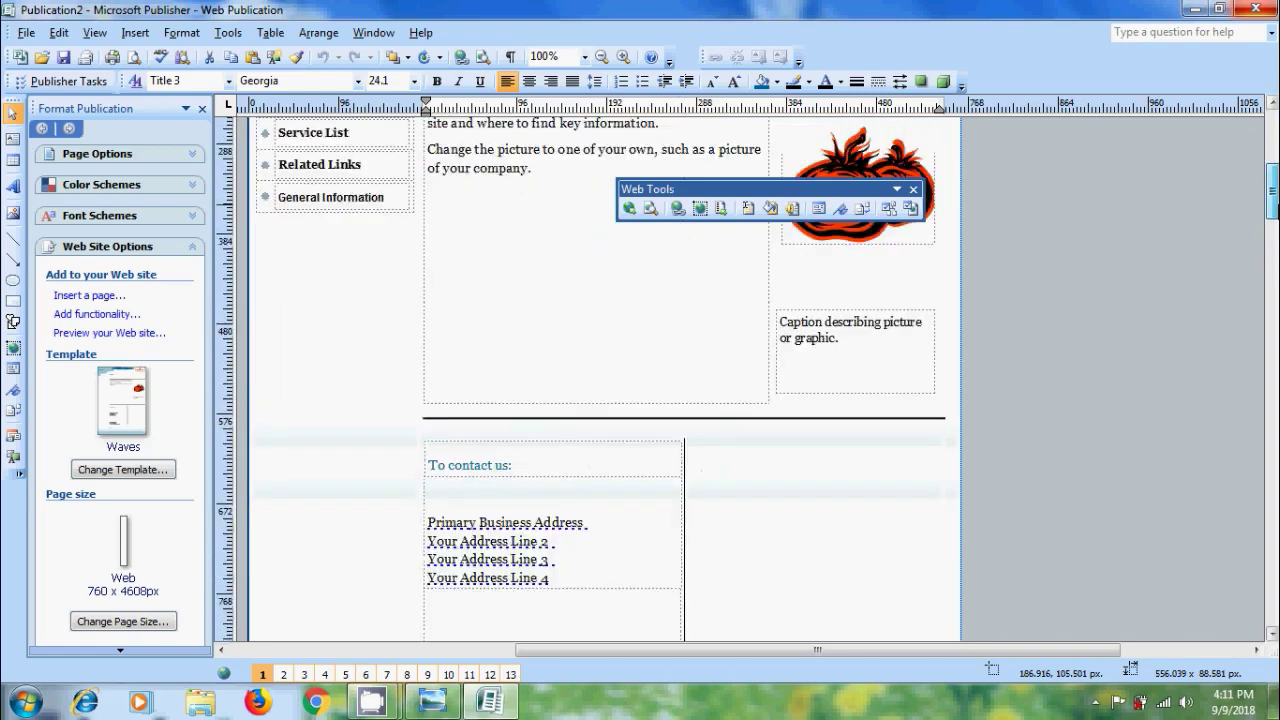
{"action": "left_click", "coordinate": [310, 224]}
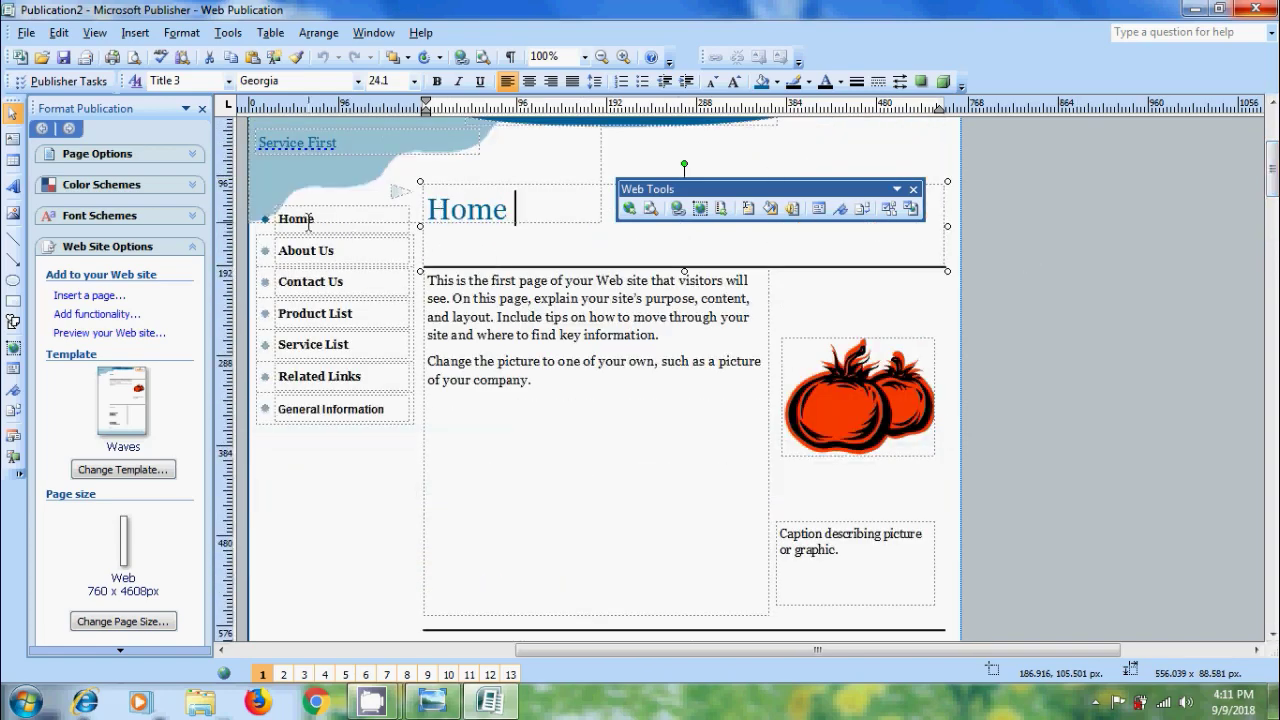
{"action": "double_click", "coordinate": [312, 226]}
{"action": "type", "text": "M"}
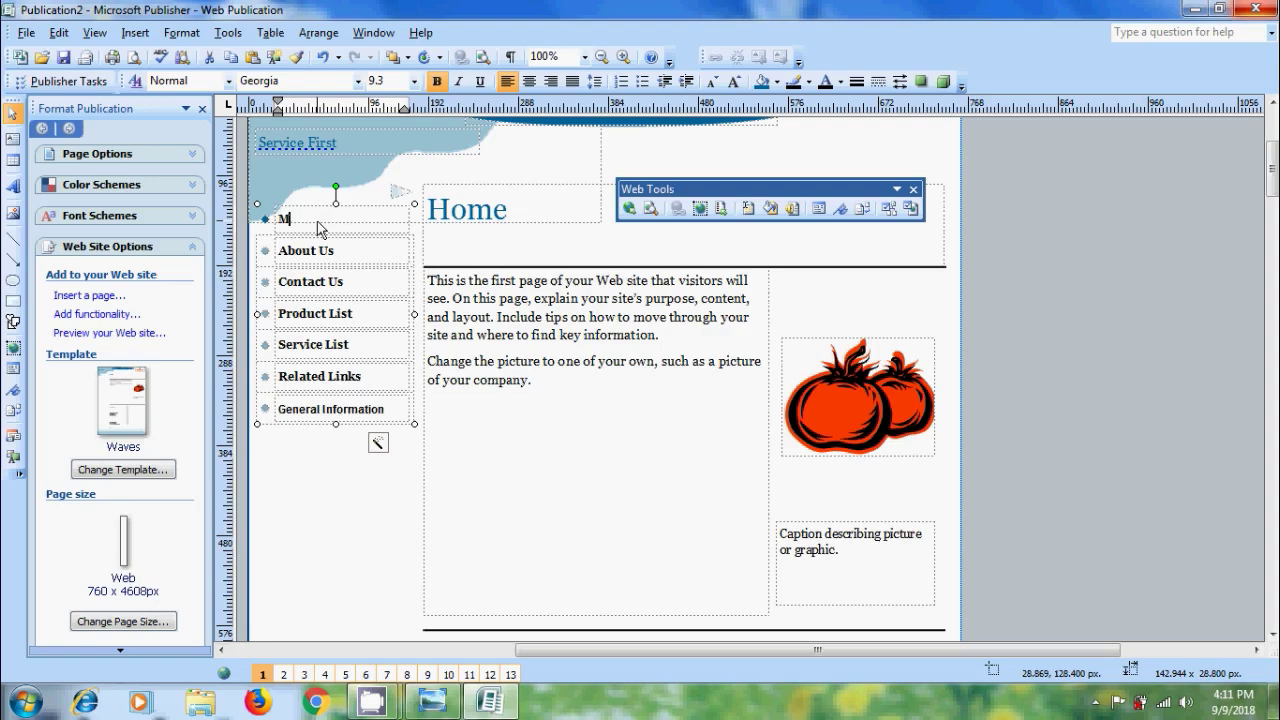
{"action": "type", "text": "ain Page"}
{"action": "left_click", "coordinate": [371, 529]}
Check the vertical navigation bar on several other pages of the publication and return to page 1
{"action": "left_click", "coordinate": [284, 675]}
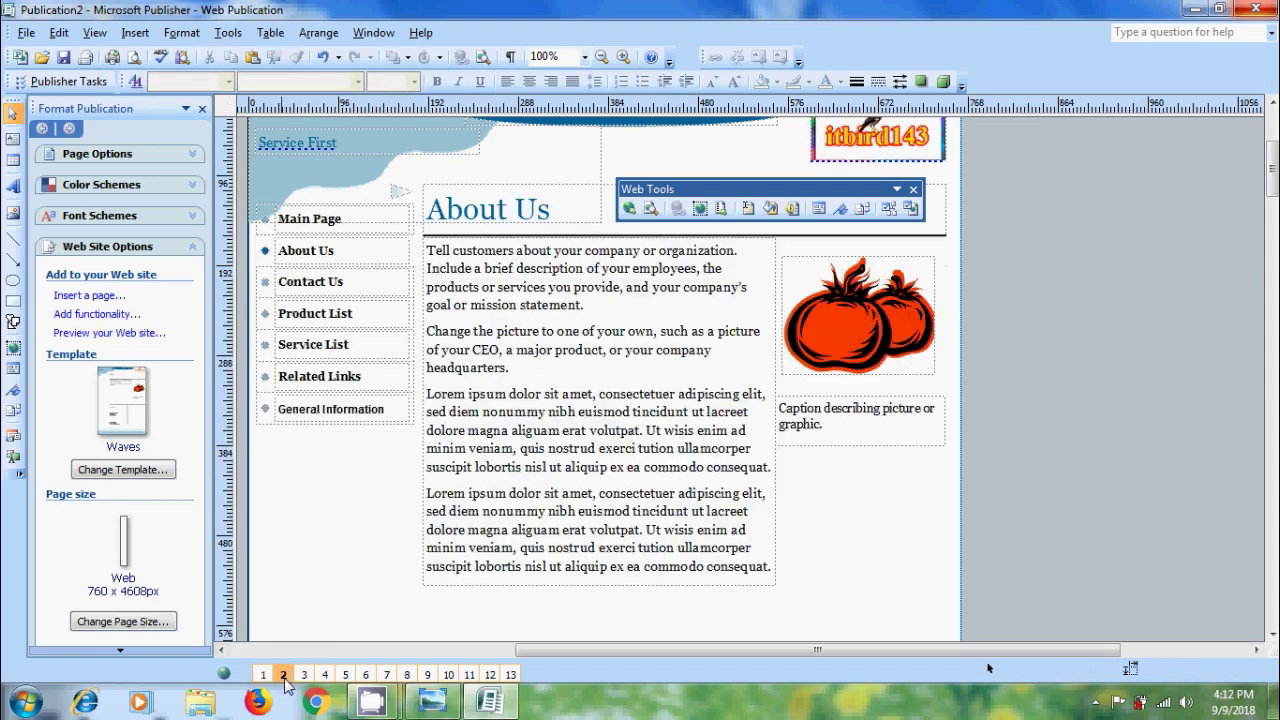
{"action": "left_click", "coordinate": [305, 676]}
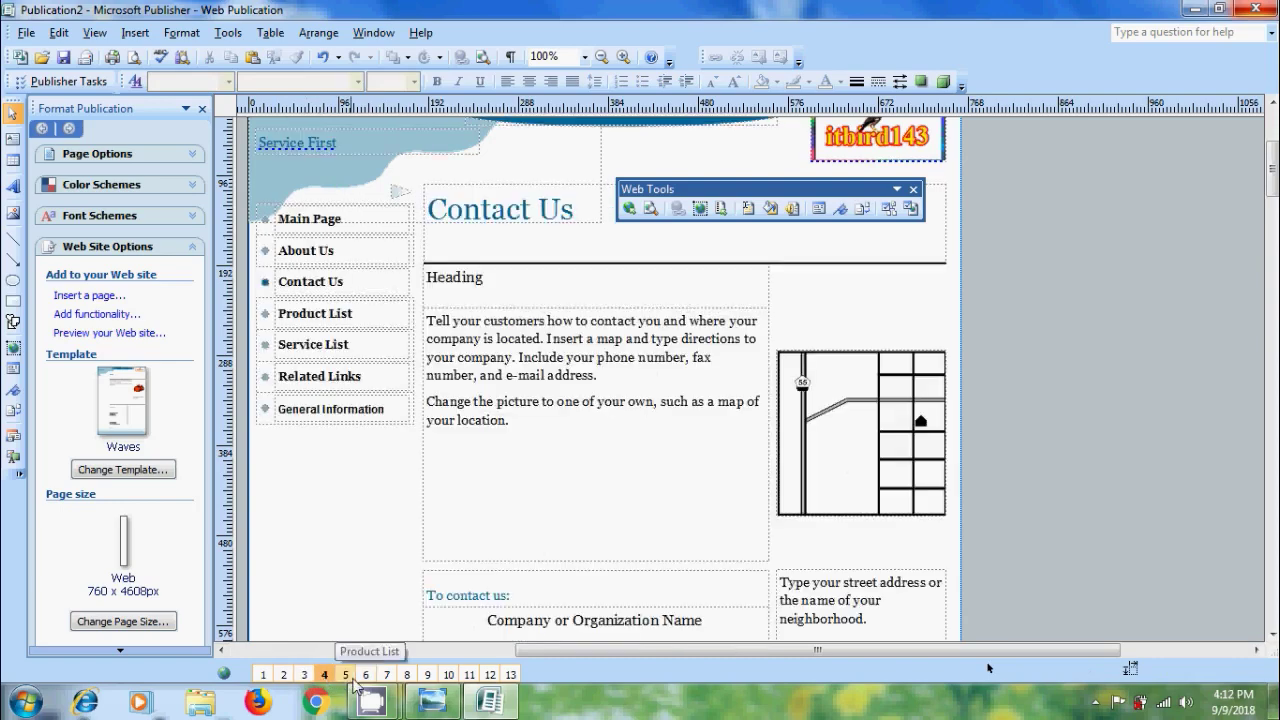
{"action": "left_click", "coordinate": [345, 676]}
{"action": "left_click", "coordinate": [407, 676]}
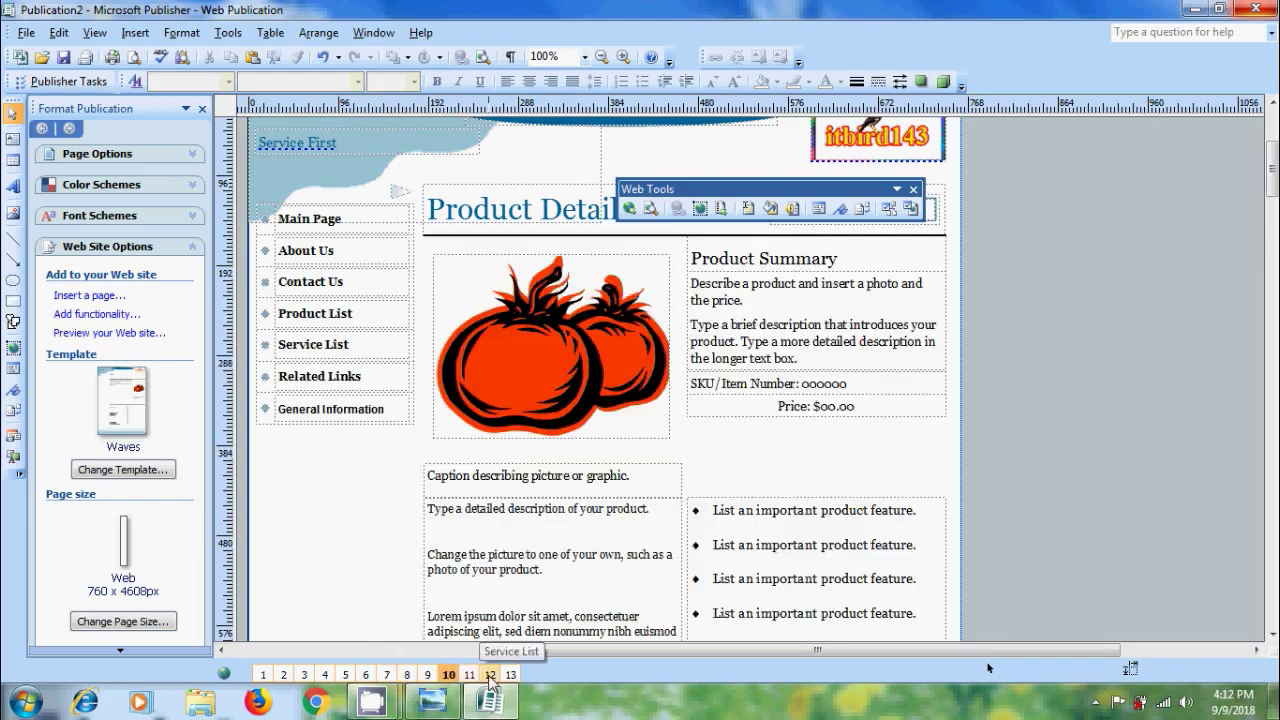
{"action": "left_click", "coordinate": [469, 676]}
{"action": "left_click", "coordinate": [510, 676]}
{"action": "left_click", "coordinate": [263, 676]}
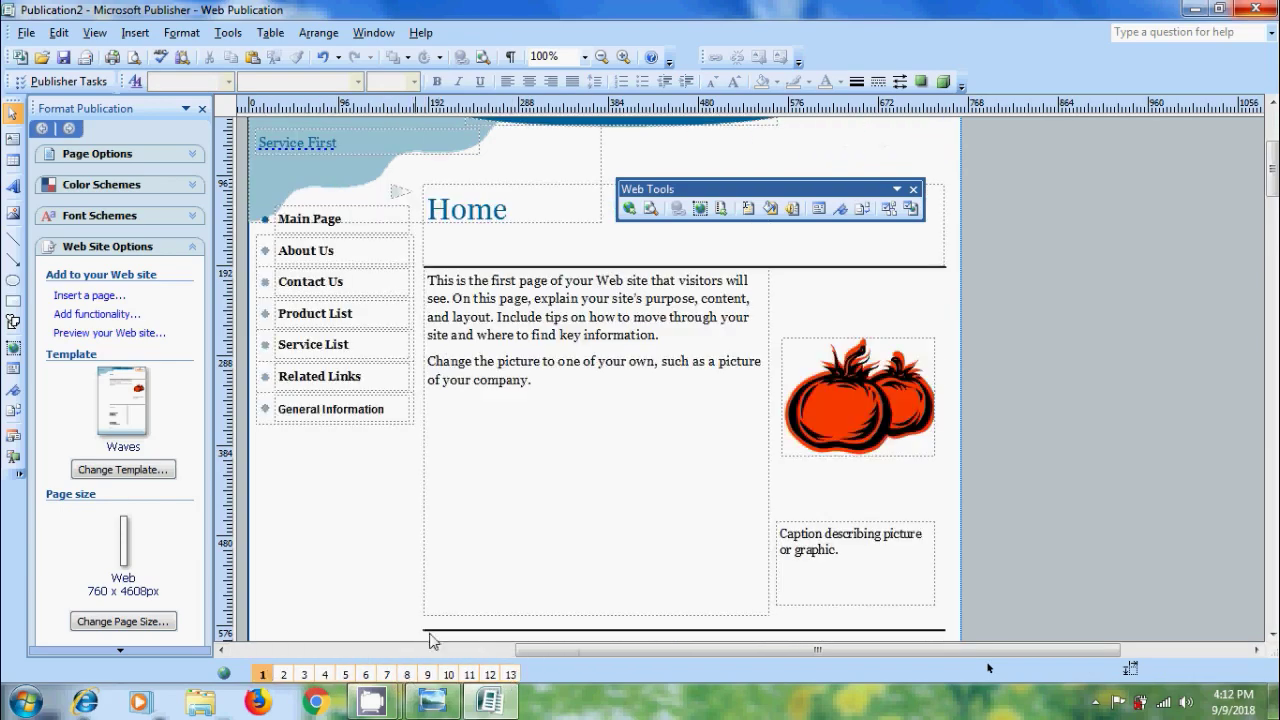
Insert a vertical Radius navigation bar with small buttons on every page from the Design Gallery
{"action": "left_click", "coordinate": [722, 209]}
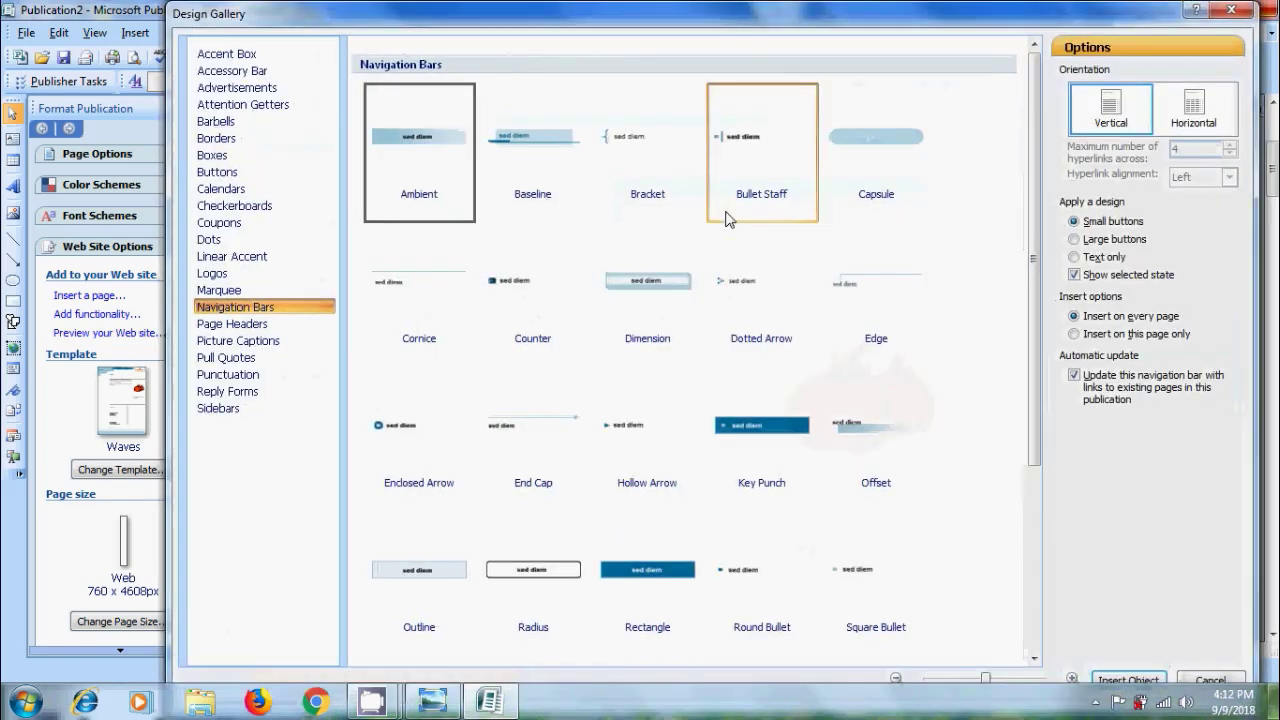
{"action": "left_click", "coordinate": [548, 568]}
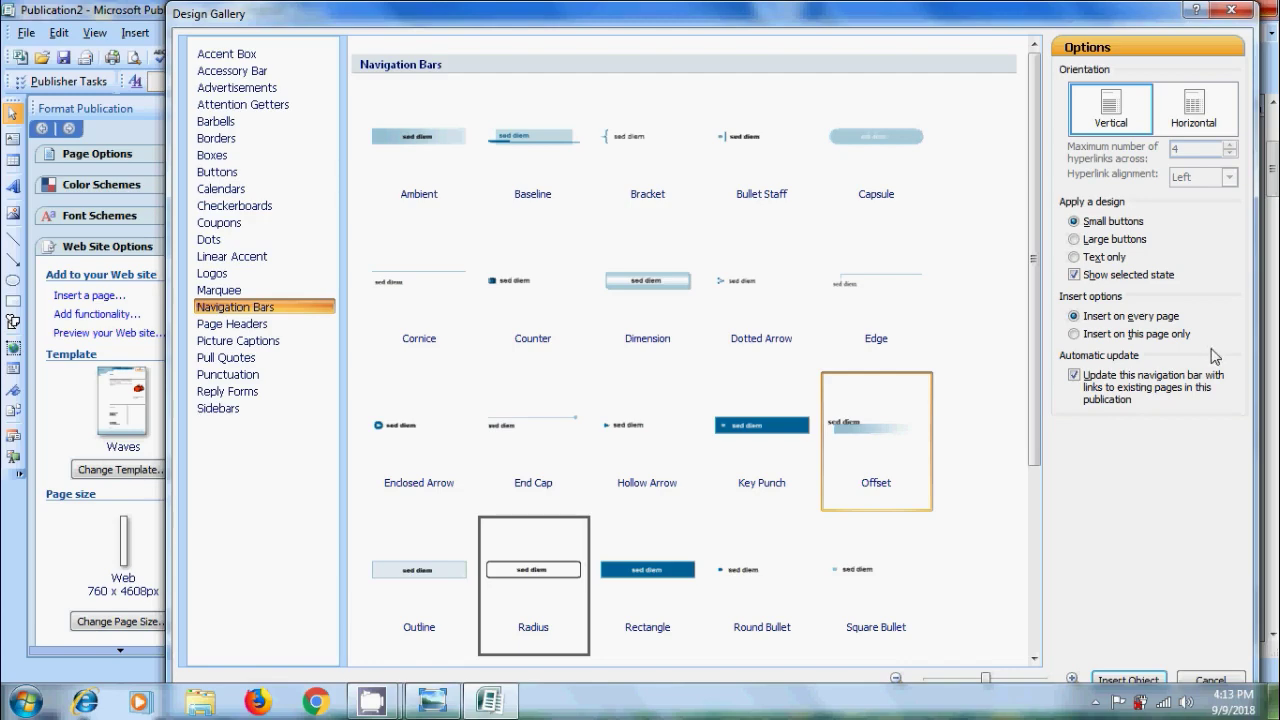
{"action": "left_click", "coordinate": [1150, 680]}
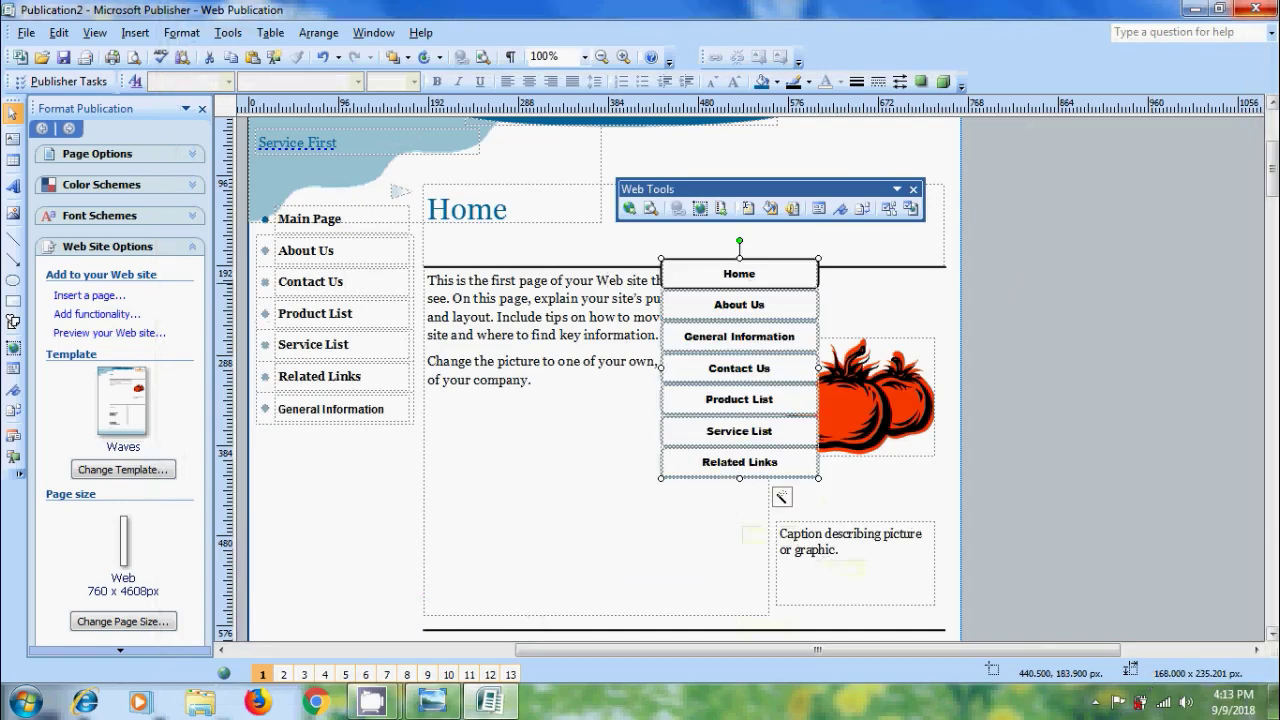
Remove the Product List link from the bottom navigation bar's list of links
{"action": "scroll", "coordinate": [1270, 178], "scroll_direction": "down", "scroll_amount": 3}
{"action": "scroll", "coordinate": [889, 403], "scroll_direction": "down", "scroll_amount": 7}
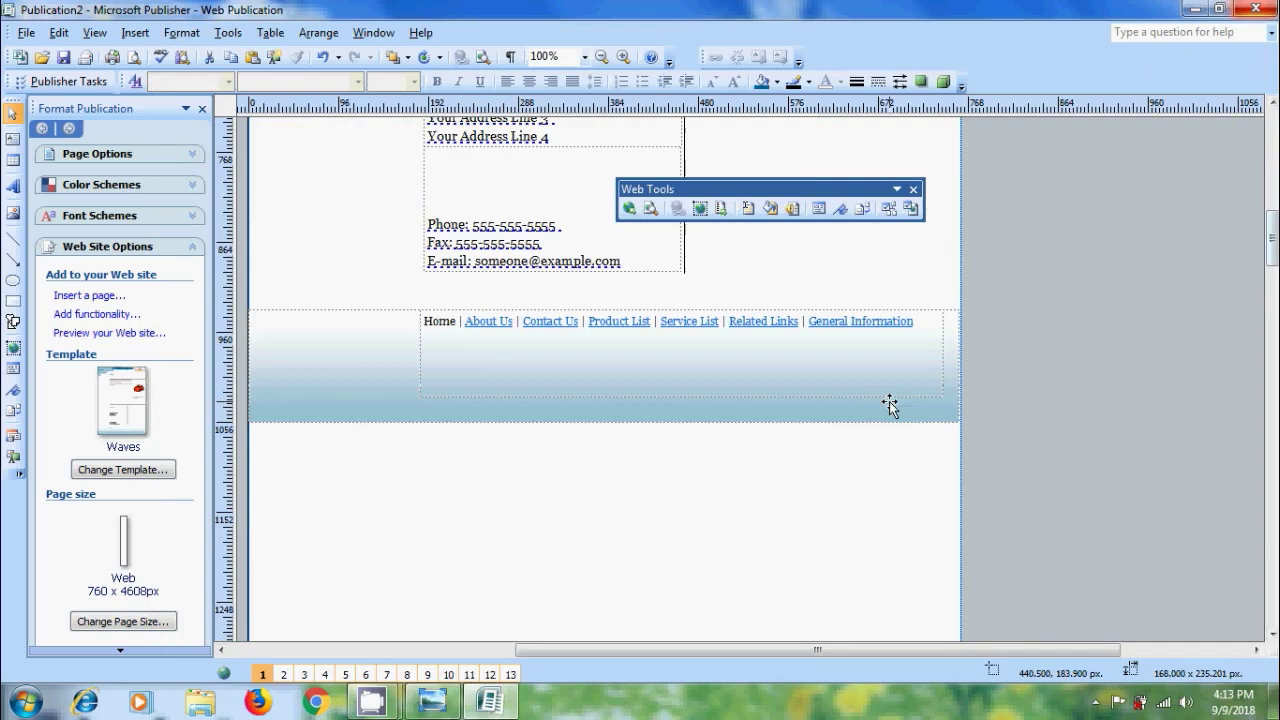
{"action": "left_click", "coordinate": [889, 402]}
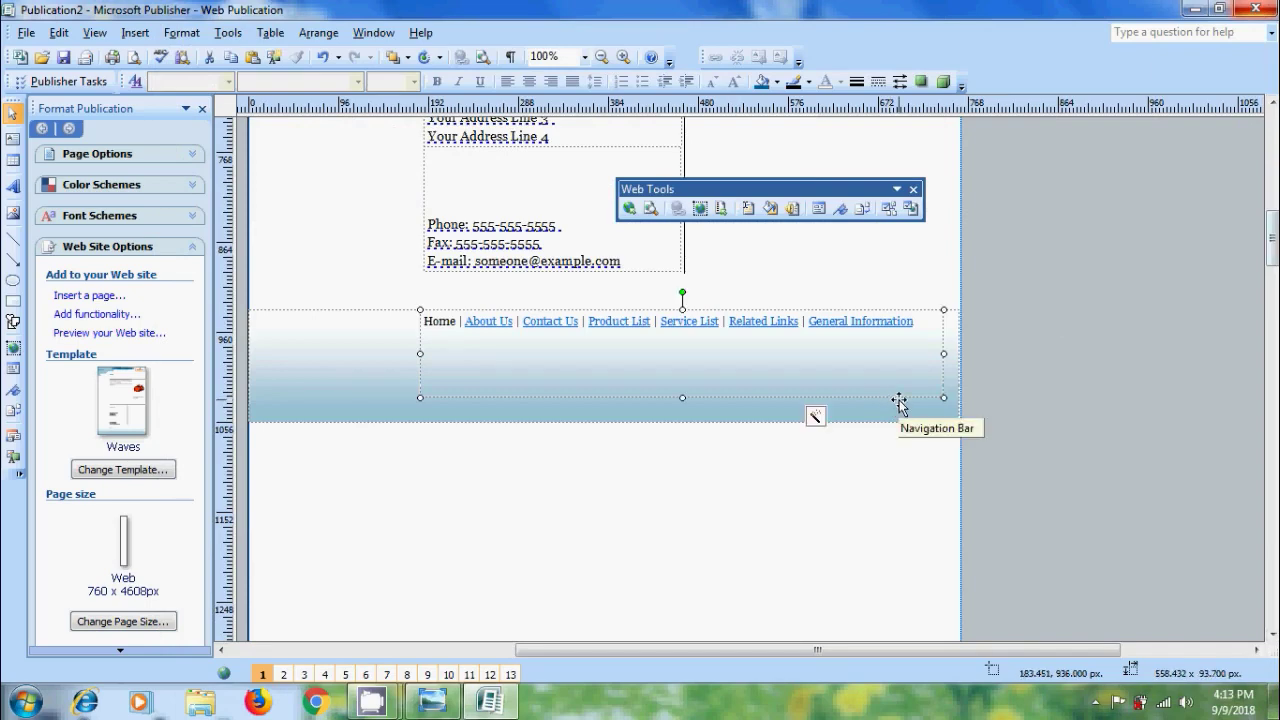
{"action": "left_click", "coordinate": [817, 417]}
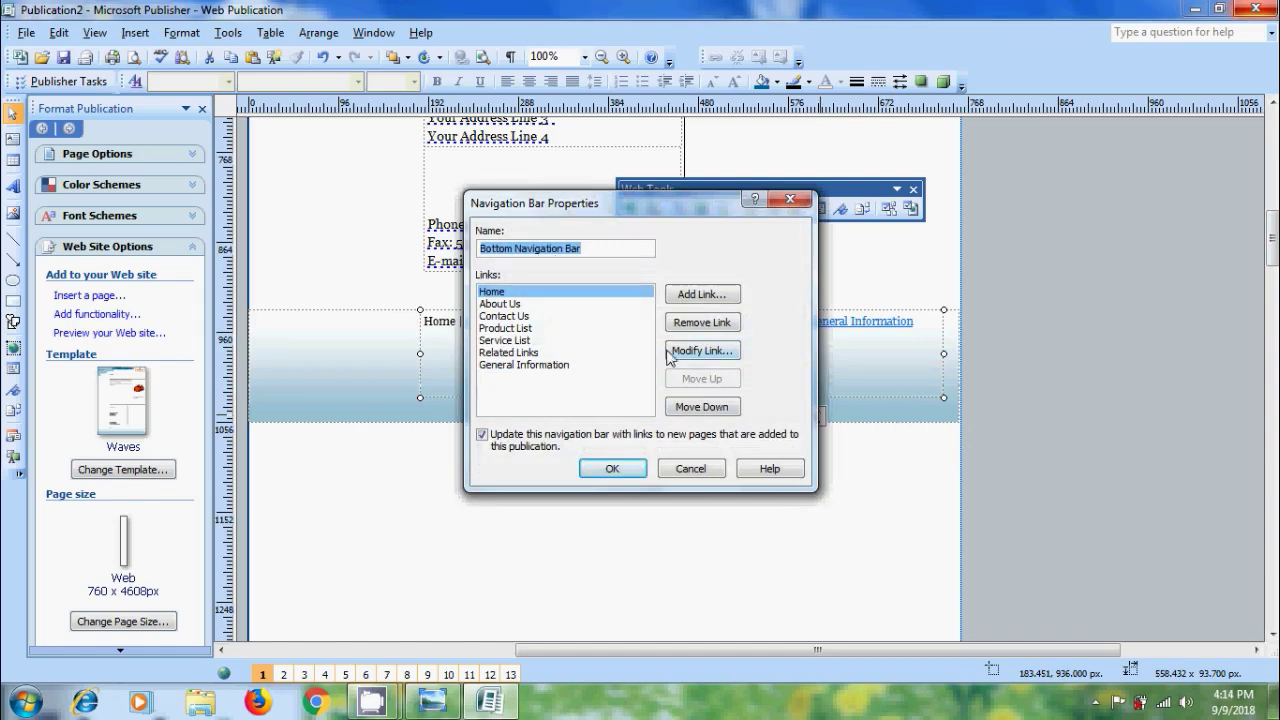
{"action": "left_click", "coordinate": [702, 294]}
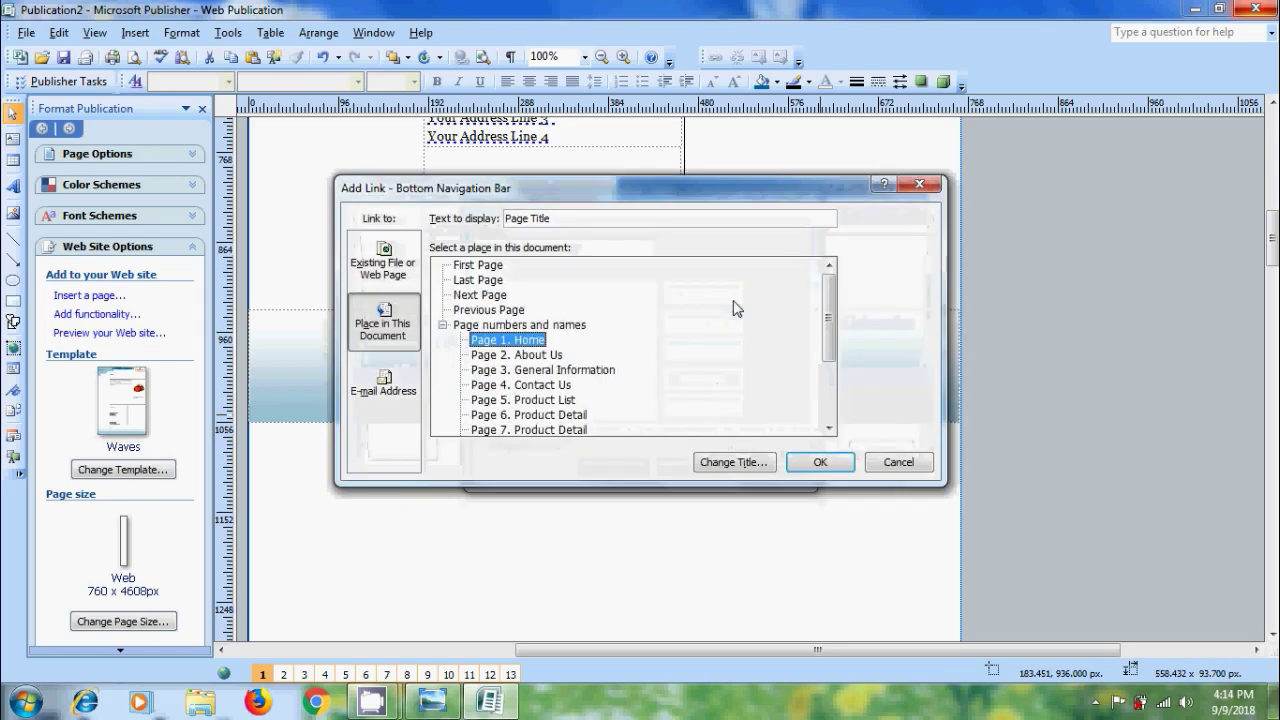
{"action": "left_click", "coordinate": [920, 183]}
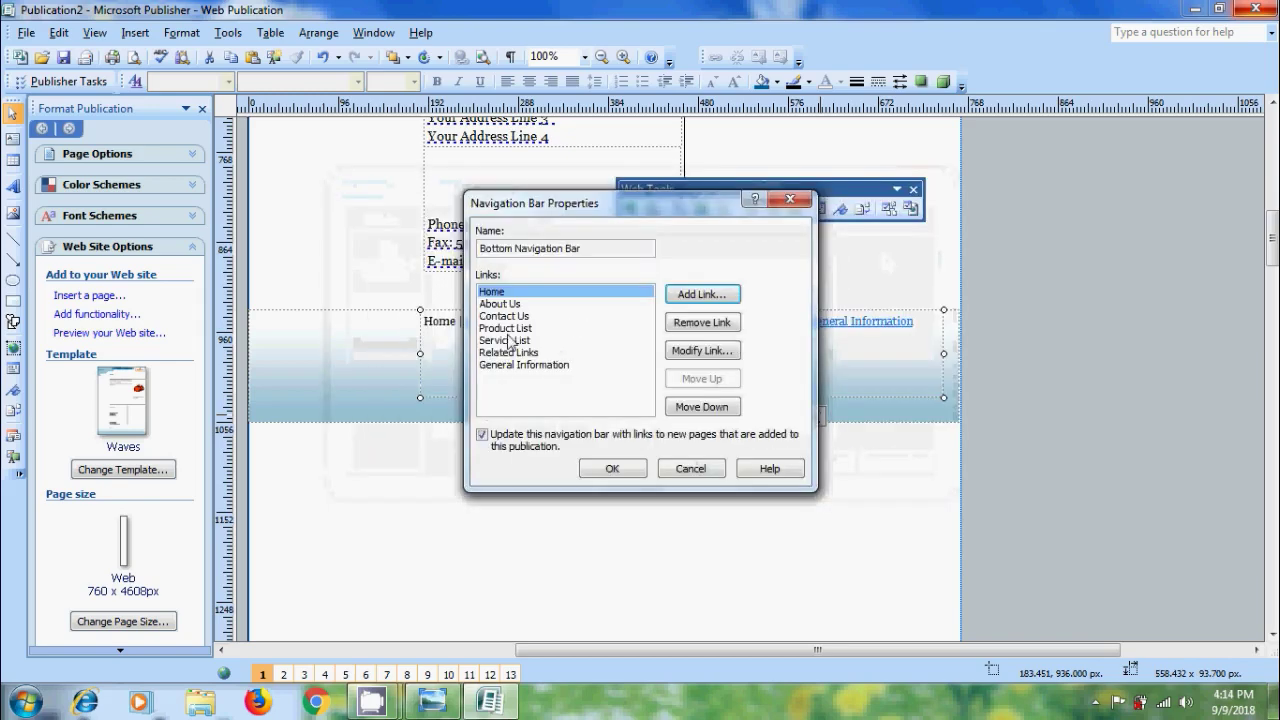
{"action": "left_click", "coordinate": [506, 328]}
{"action": "left_click", "coordinate": [734, 322]}
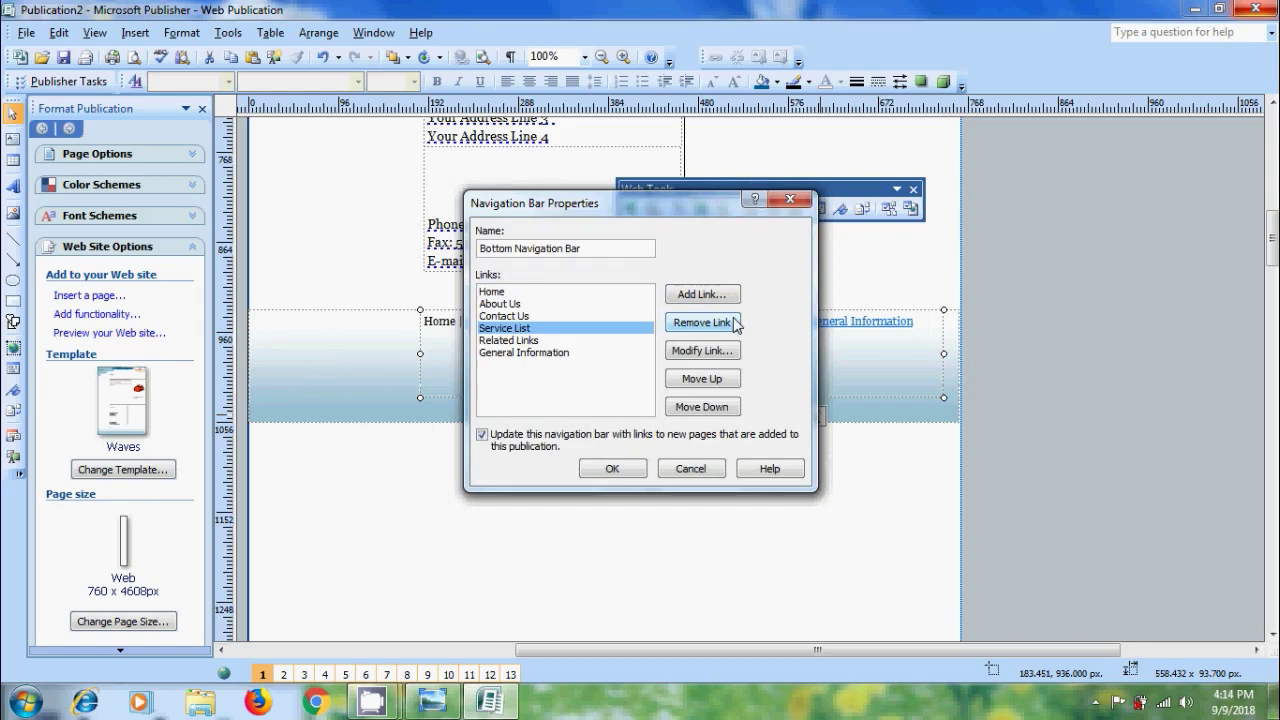
Review the destination and page title of the Service List link in the bottom navigation bar
{"action": "left_click", "coordinate": [710, 350]}
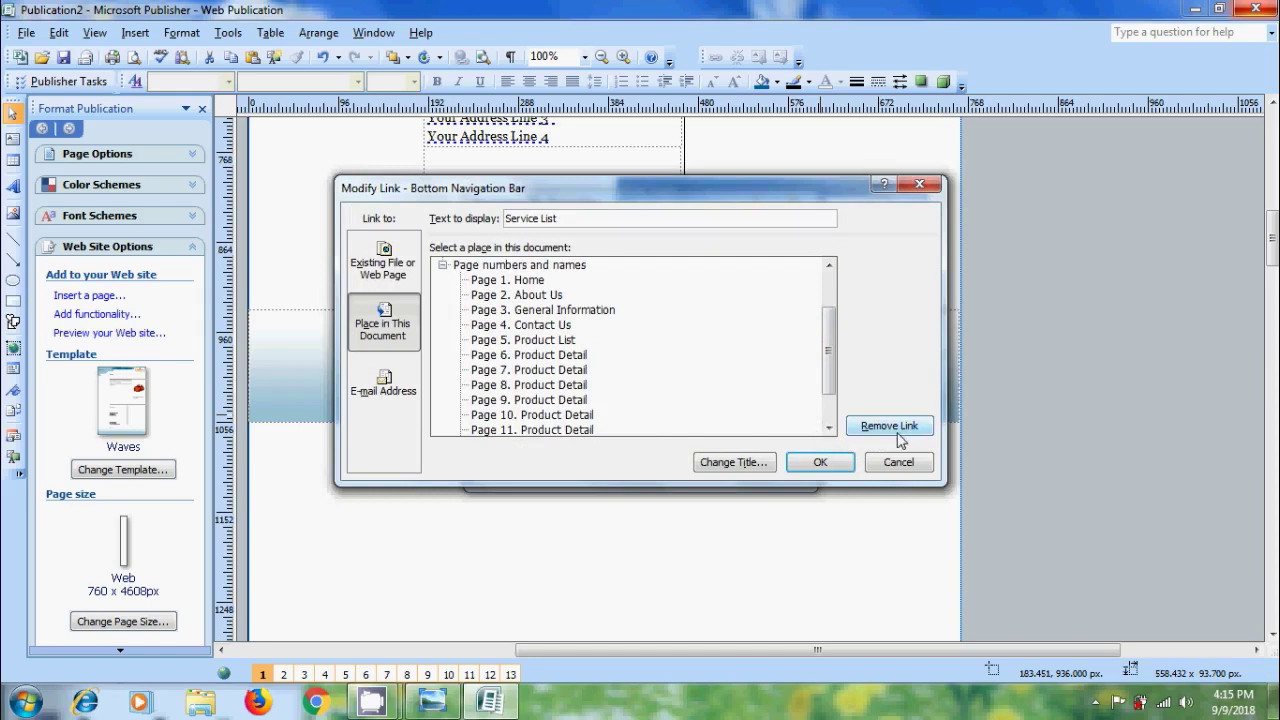
{"action": "left_click", "coordinate": [755, 466]}
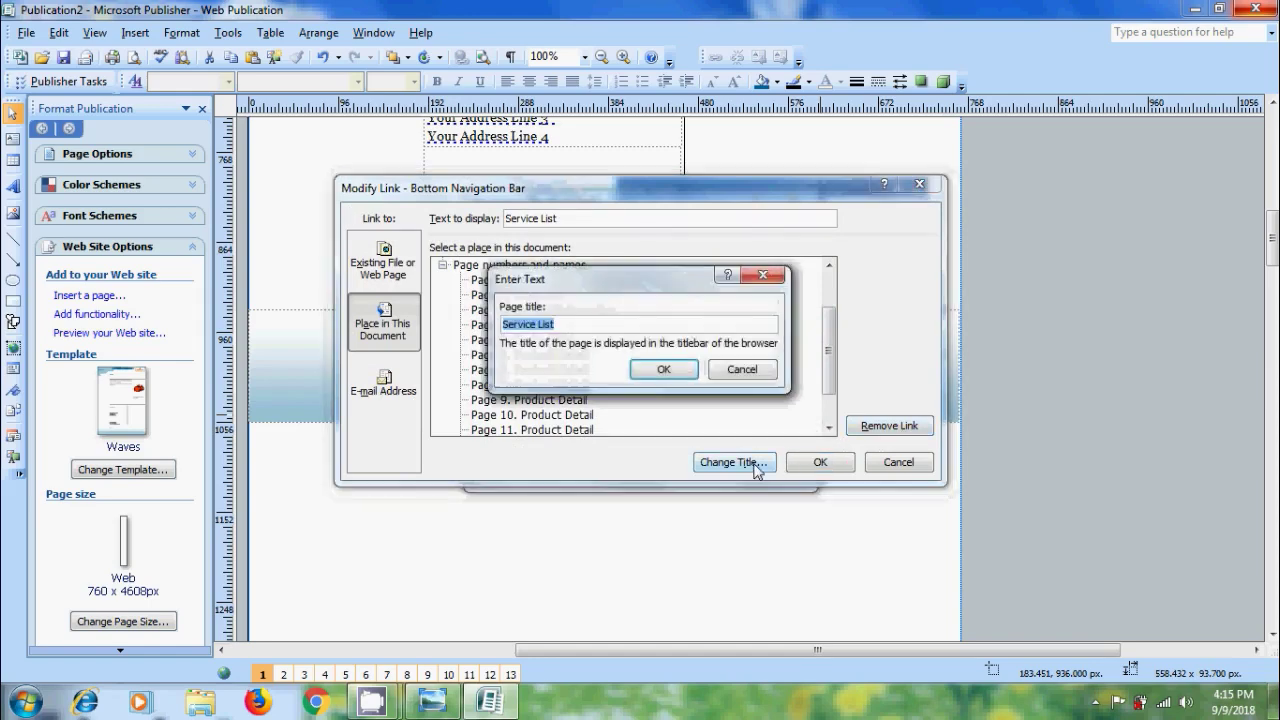
{"action": "left_click", "coordinate": [663, 369]}
{"action": "left_click", "coordinate": [820, 462]}
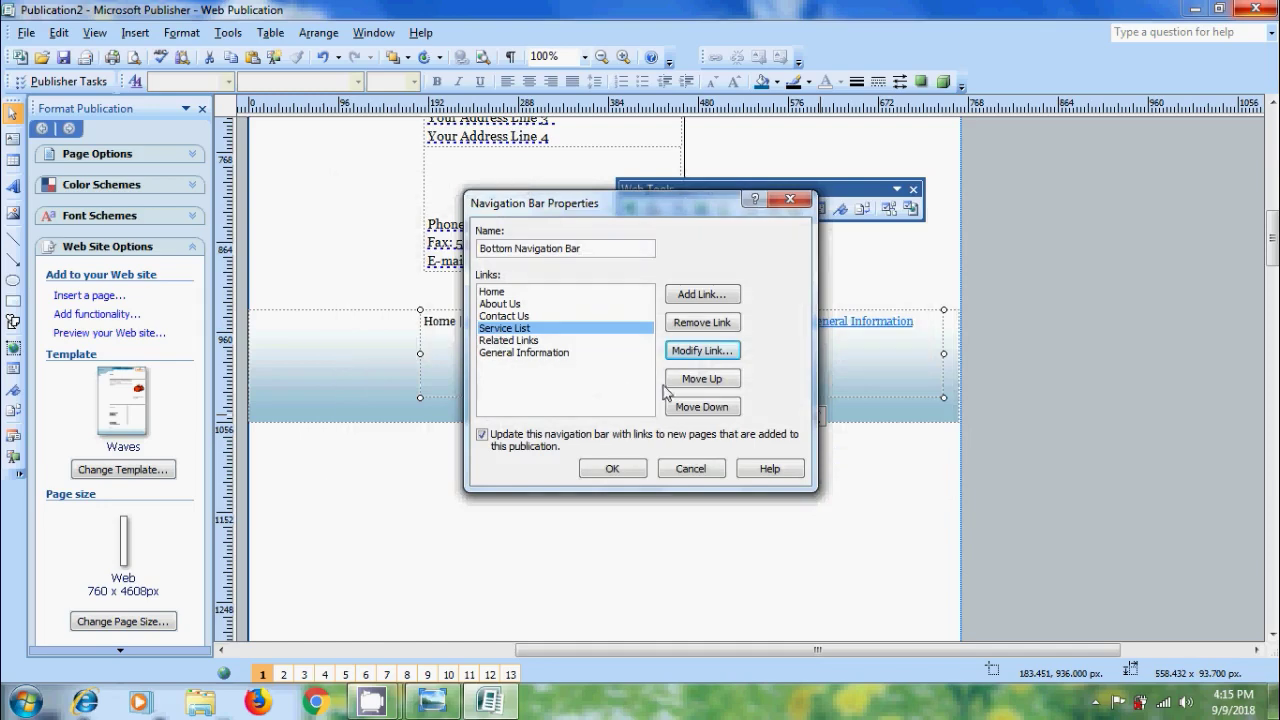
Move the Service List link two places down in the link order and back up two places
{"action": "left_click", "coordinate": [722, 410]}
{"action": "left_click", "coordinate": [722, 410]}
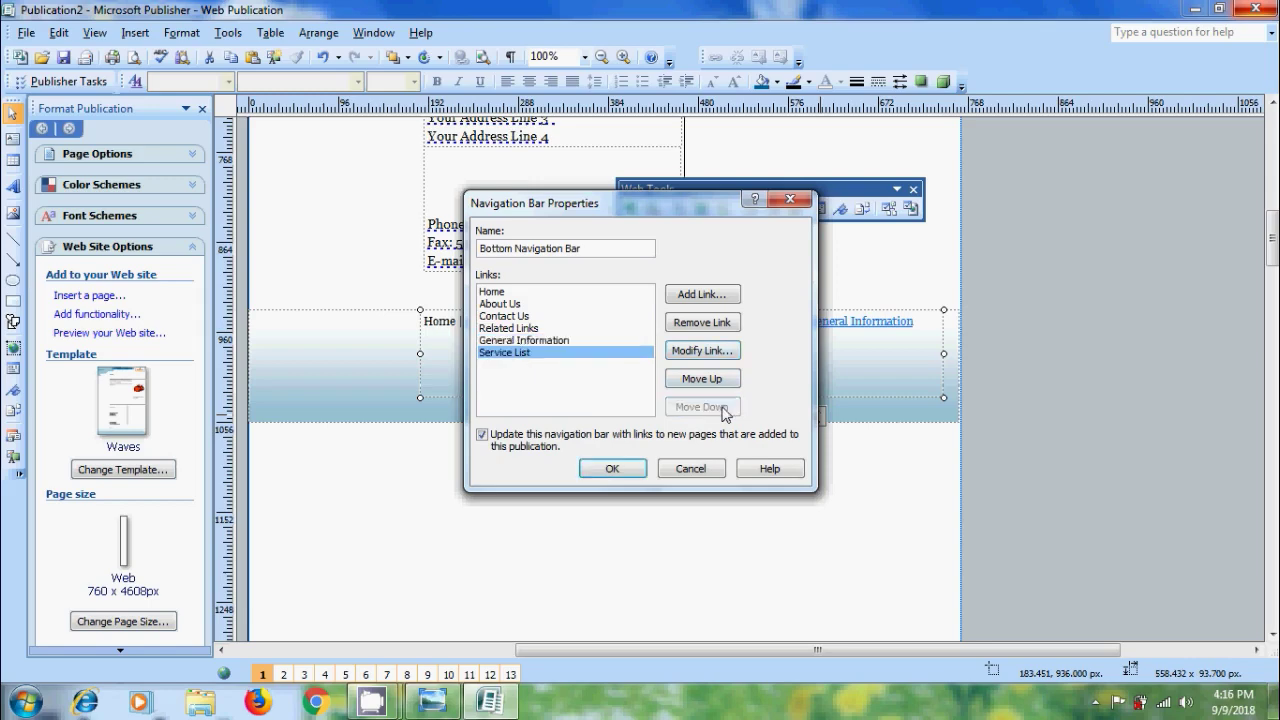
{"action": "left_click", "coordinate": [720, 384]}
{"action": "left_click", "coordinate": [720, 384]}
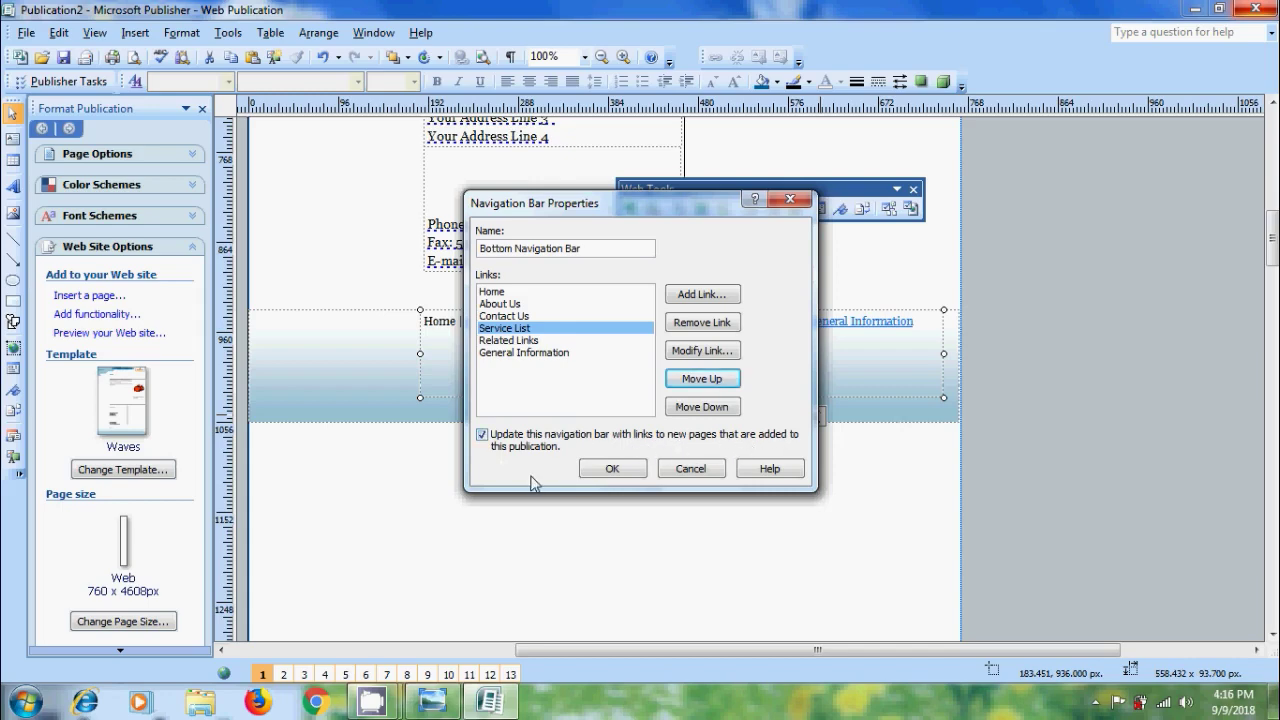
Apply the edited link list to the bottom navigation bar
{"action": "left_click", "coordinate": [612, 468]}
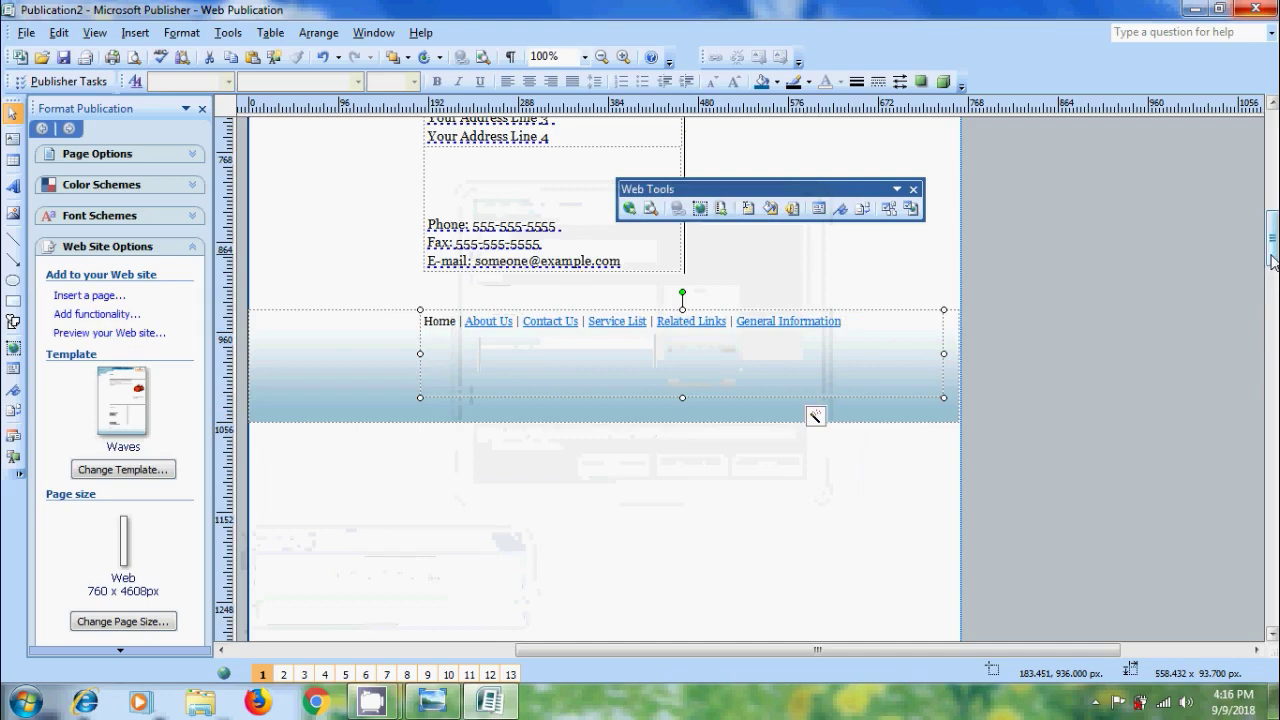
{"action": "scroll", "coordinate": [1272, 262], "scroll_direction": "up", "scroll_amount": 10}
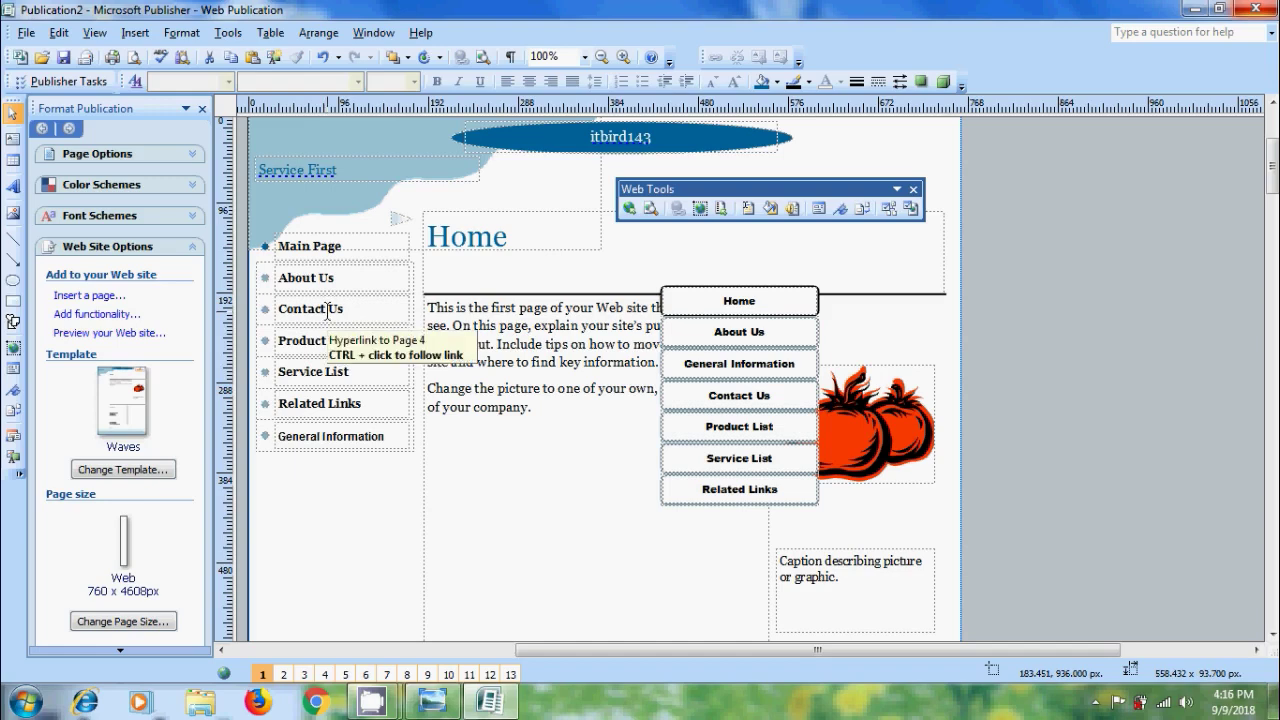
Follow the vertical navigation bar's link to the Contact Us page and examine that bar's size, layout, text box and web format settings
{"action": "left_click", "coordinate": [326, 309], "text": "ctrl"}
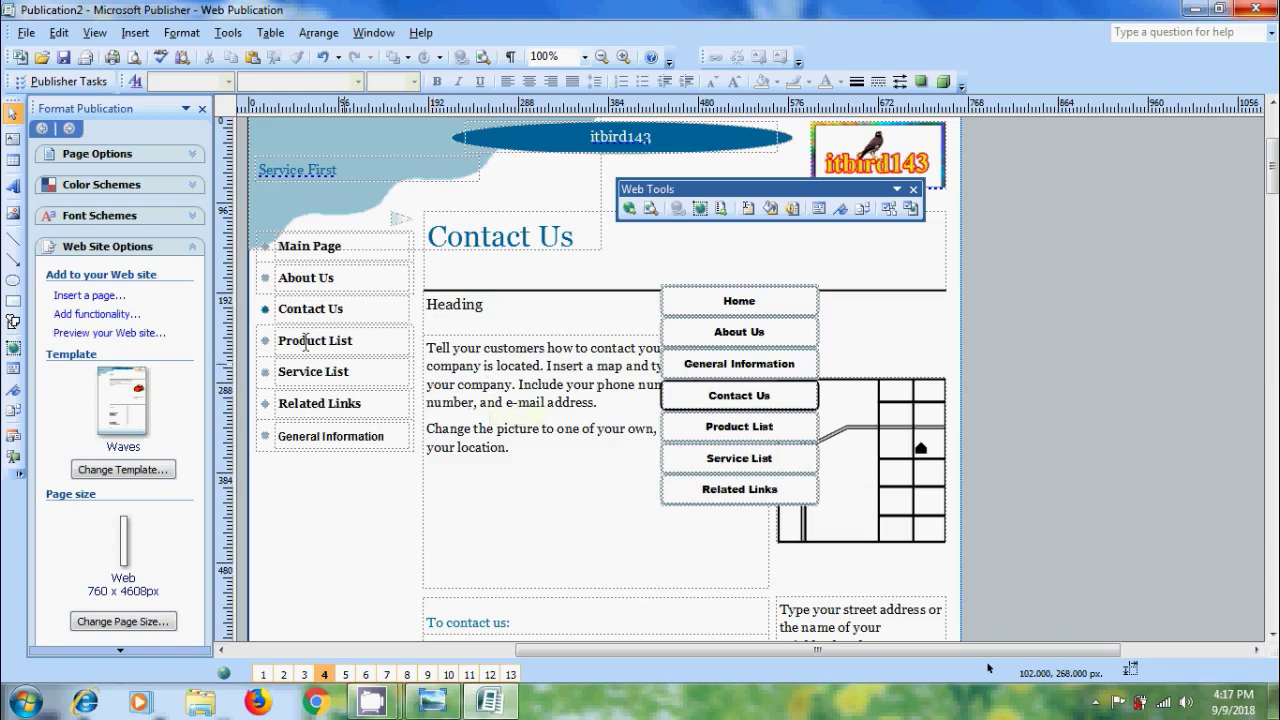
{"action": "left_click", "coordinate": [270, 330]}
{"action": "double_click", "coordinate": [270, 330]}
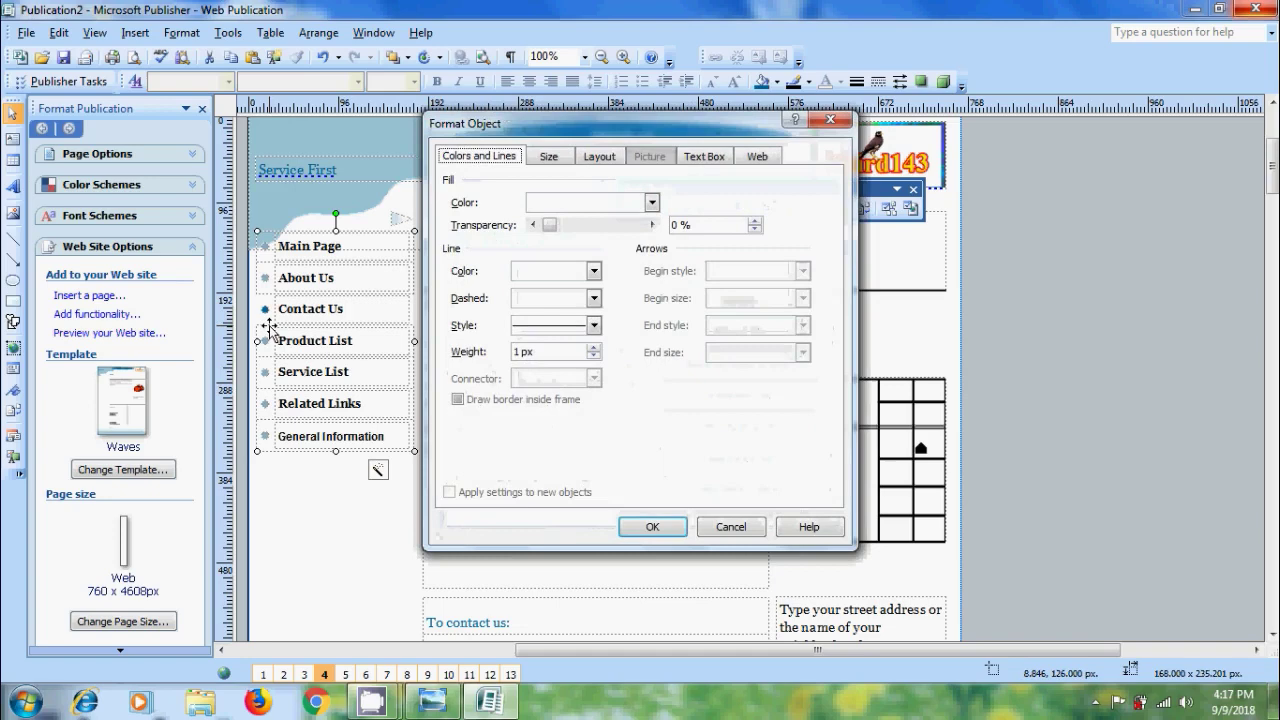
{"action": "left_click", "coordinate": [550, 160]}
{"action": "left_click", "coordinate": [605, 162]}
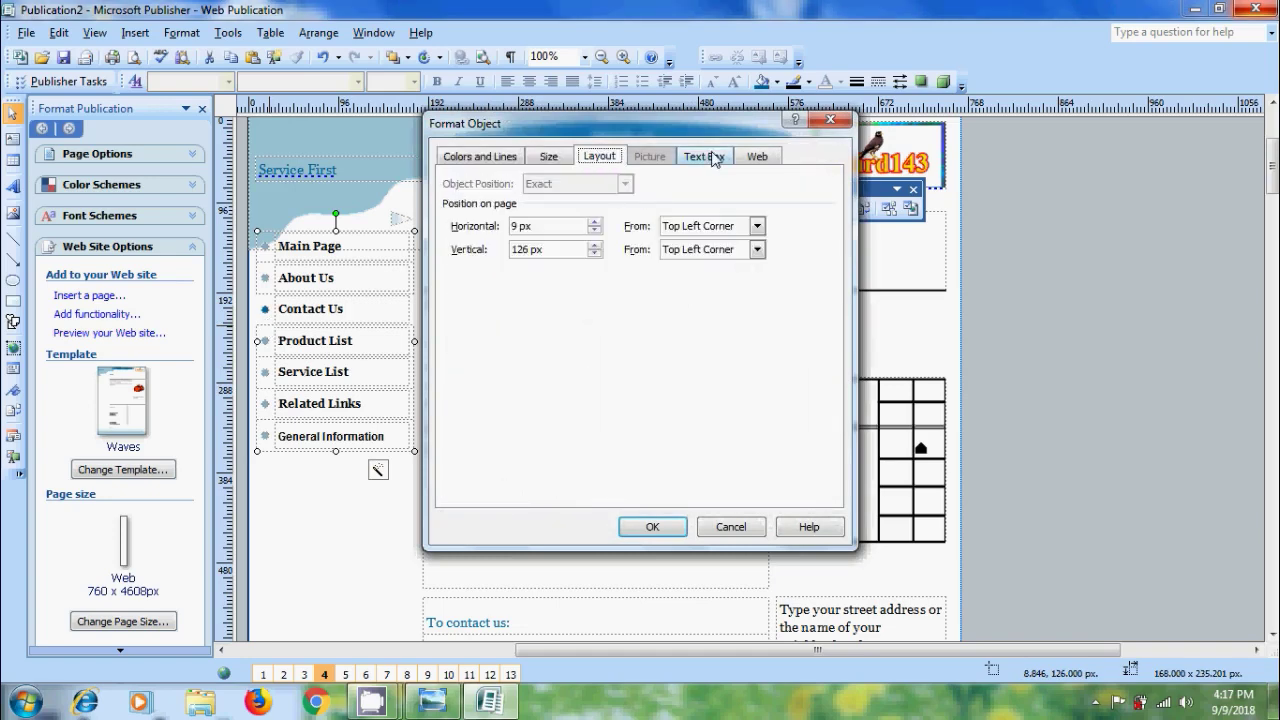
{"action": "left_click", "coordinate": [712, 160]}
{"action": "left_click", "coordinate": [777, 167]}
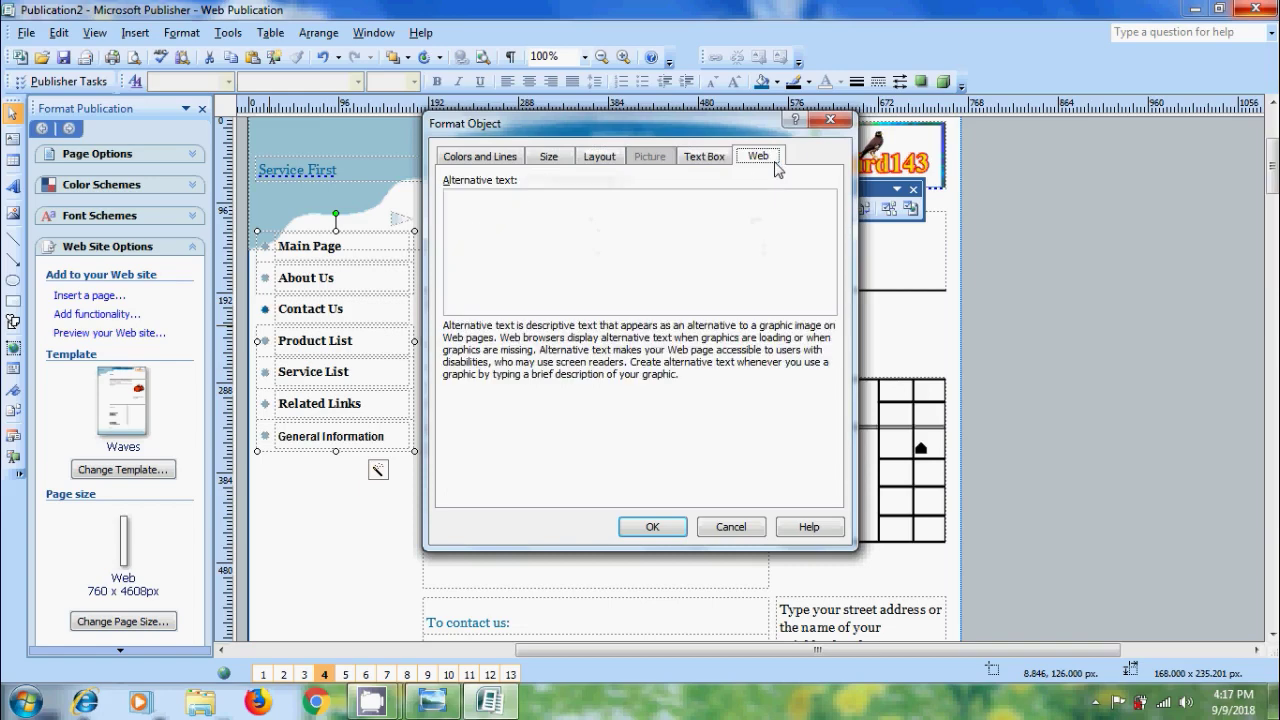
{"action": "left_click", "coordinate": [512, 160]}
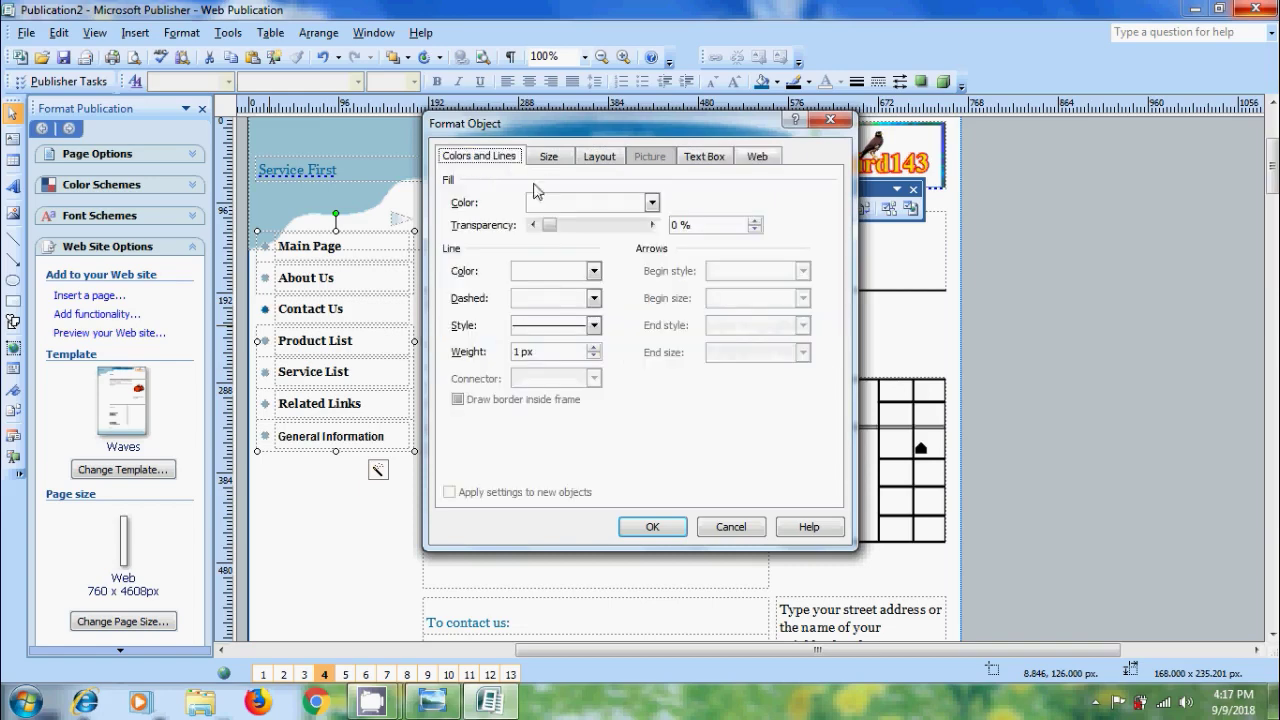
Fill the vertical navigation bar's buttons with a horizontal two-color gradient from blue to black
{"action": "left_click", "coordinate": [590, 202]}
{"action": "left_click", "coordinate": [611, 297]}
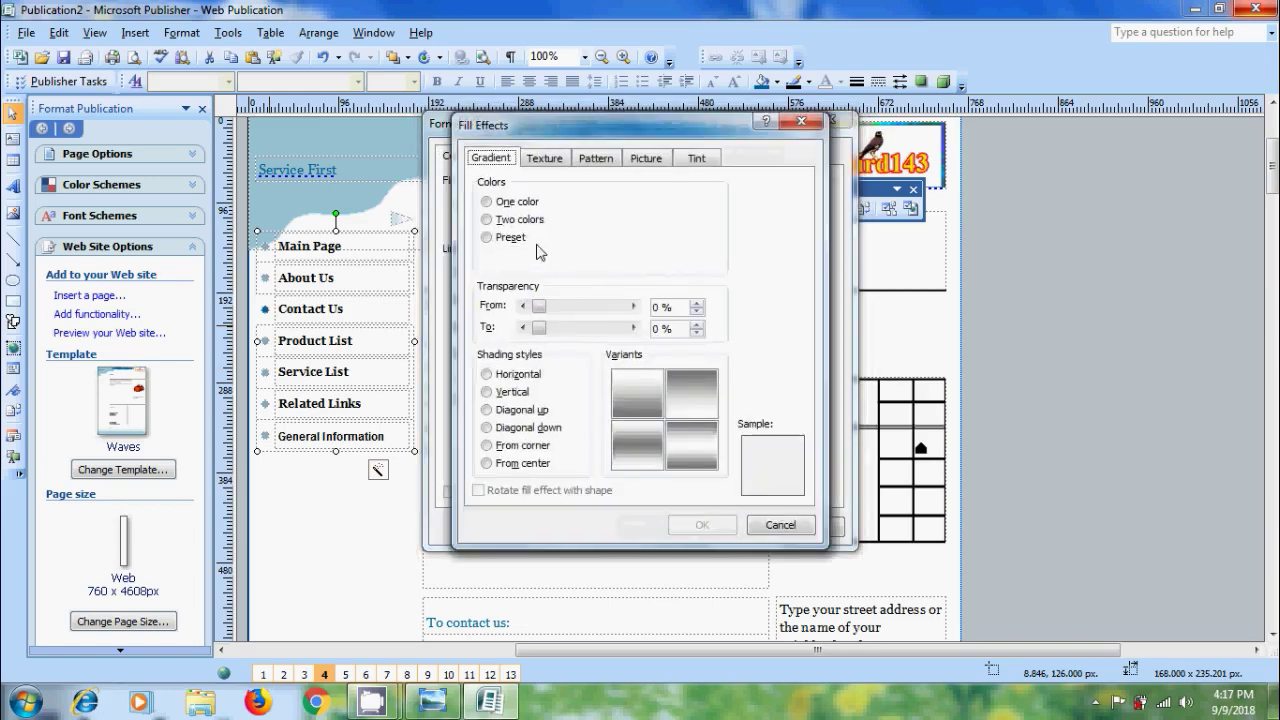
{"action": "left_click", "coordinate": [521, 219]}
{"action": "left_click", "coordinate": [692, 219]}
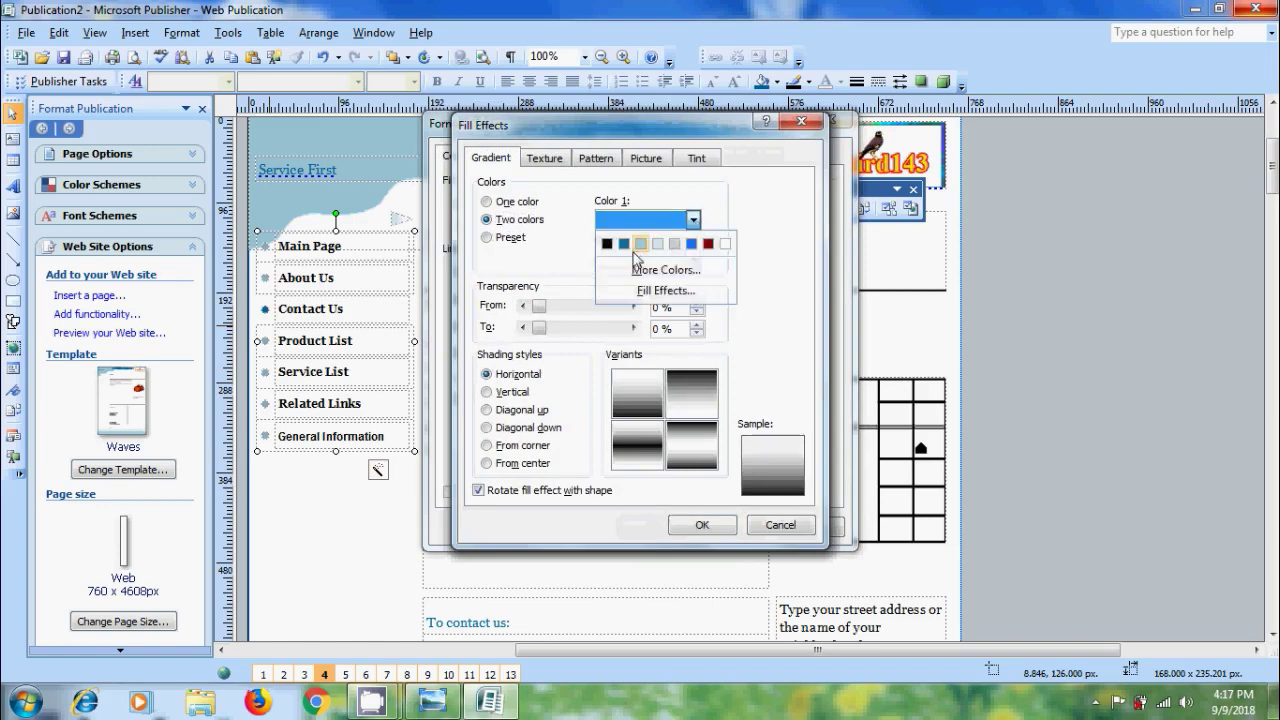
{"action": "left_click", "coordinate": [691, 243]}
{"action": "left_click", "coordinate": [693, 260]}
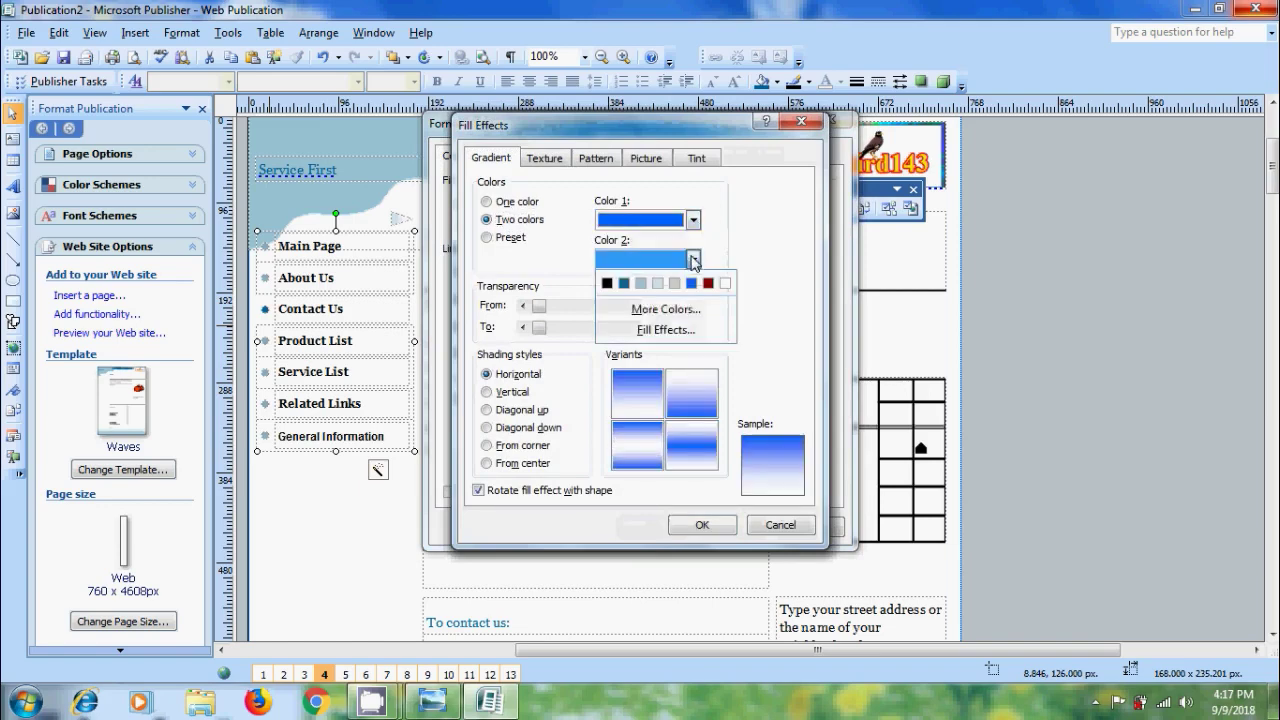
{"action": "left_click", "coordinate": [607, 284]}
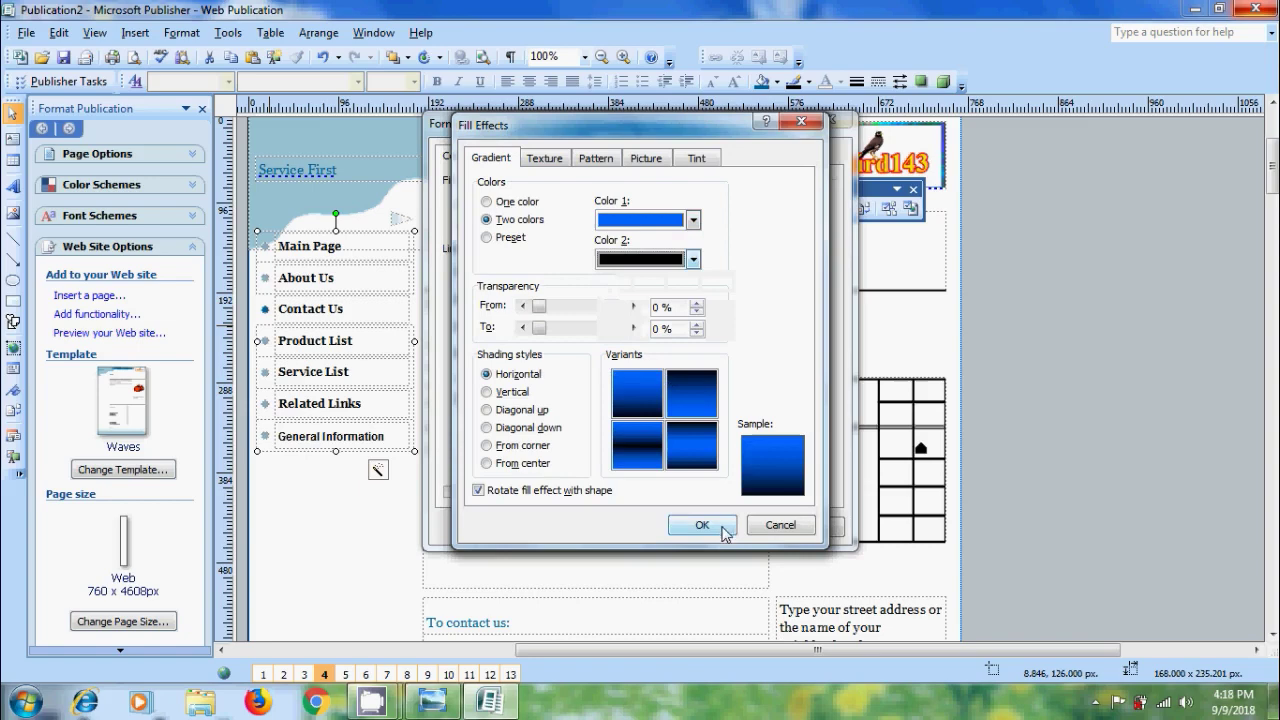
{"action": "left_click", "coordinate": [722, 530]}
{"action": "left_click", "coordinate": [676, 528]}
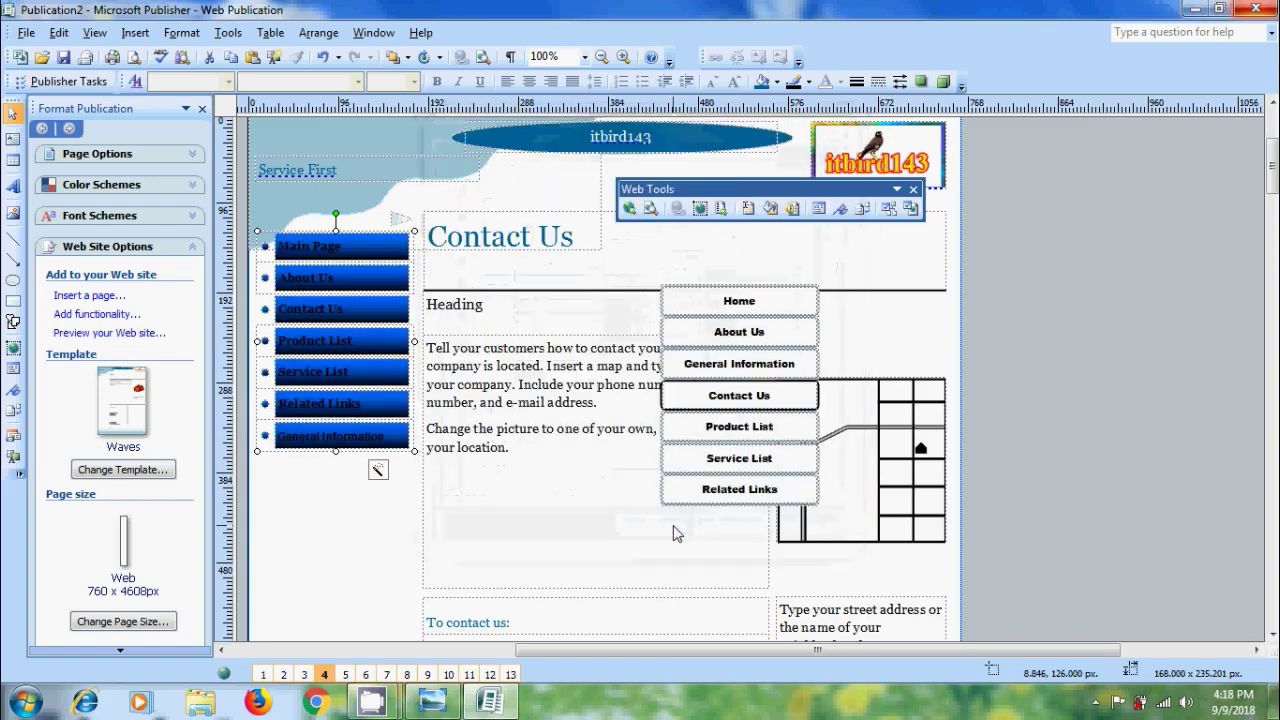
Review the Contact Us page's title, publishing and search engine settings in Web Page Options
{"action": "left_click", "coordinate": [749, 210]}
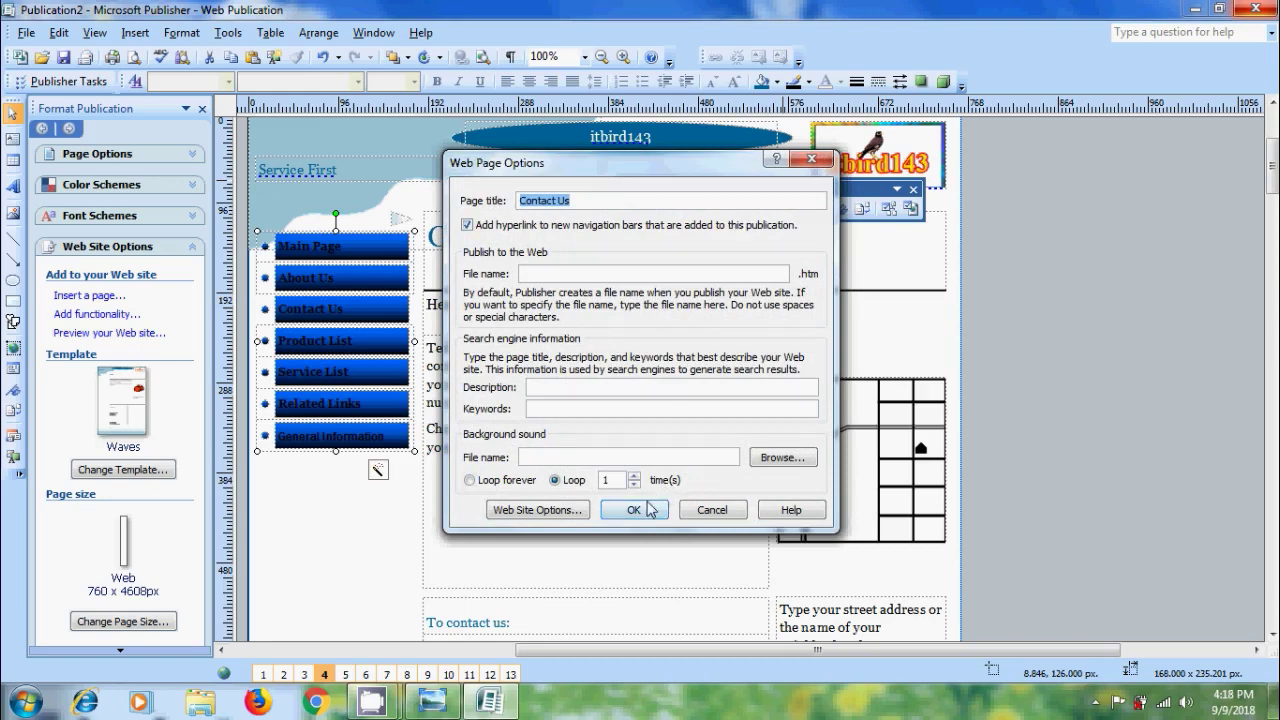
{"action": "left_click", "coordinate": [648, 509]}
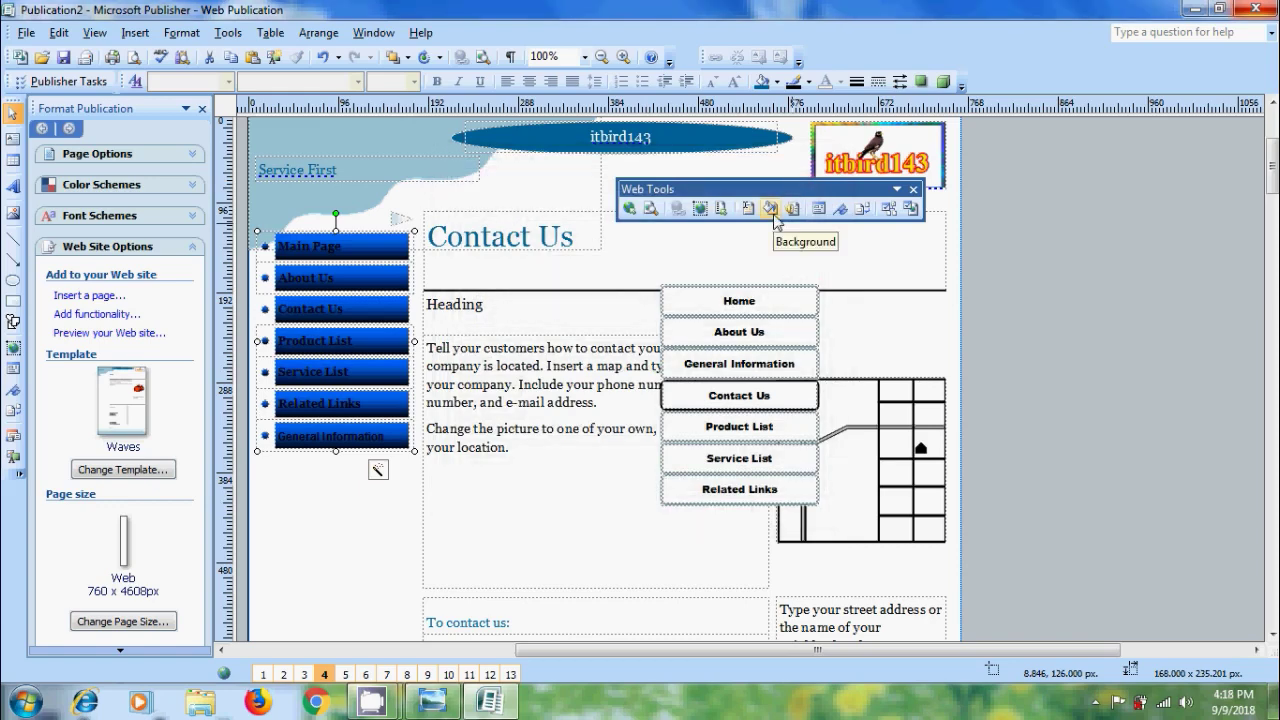
Try a light blue gradient background on all pages and replace it with the grey marble texture on all pages
{"action": "left_click", "coordinate": [770, 209]}
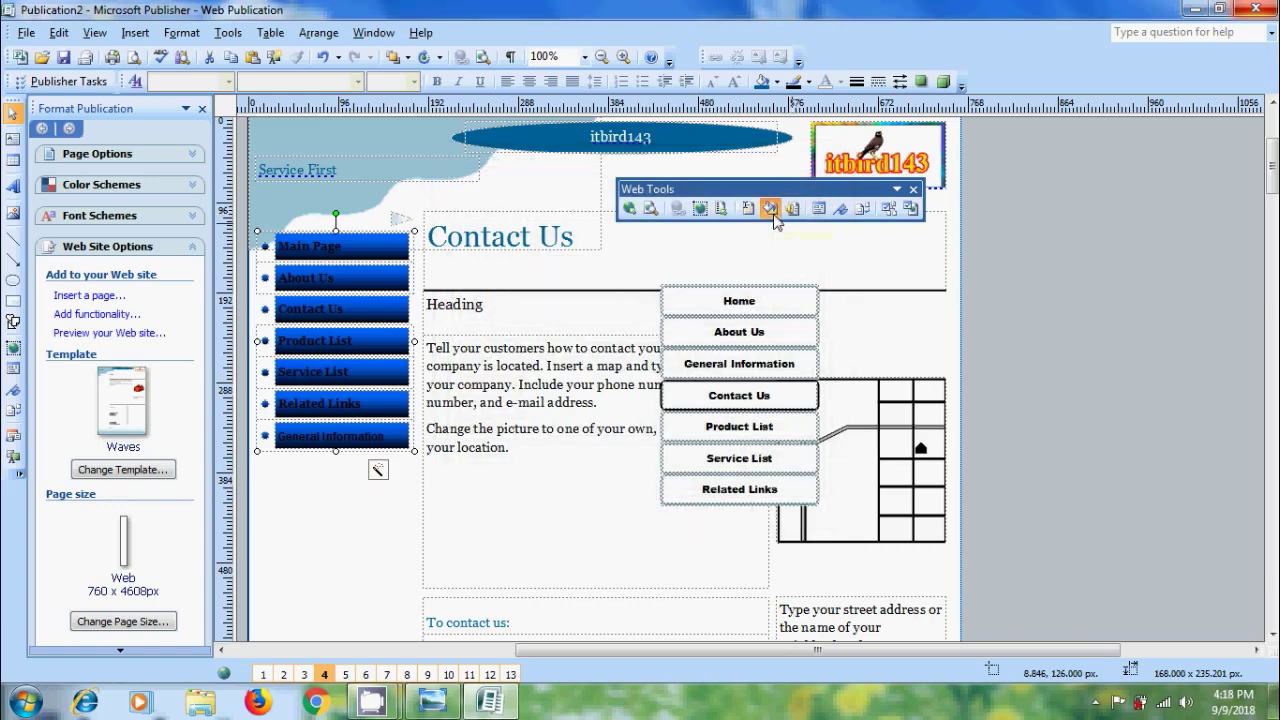
{"action": "left_click", "coordinate": [84, 180]}
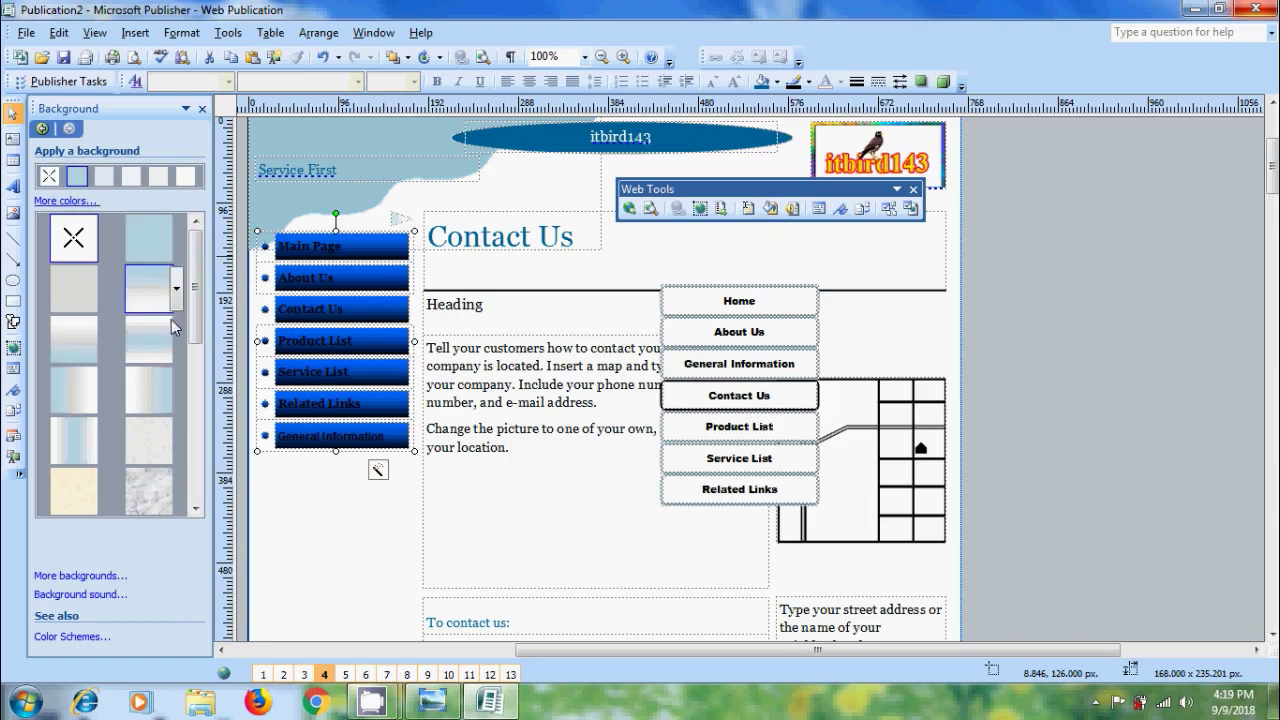
{"action": "left_click", "coordinate": [176, 339]}
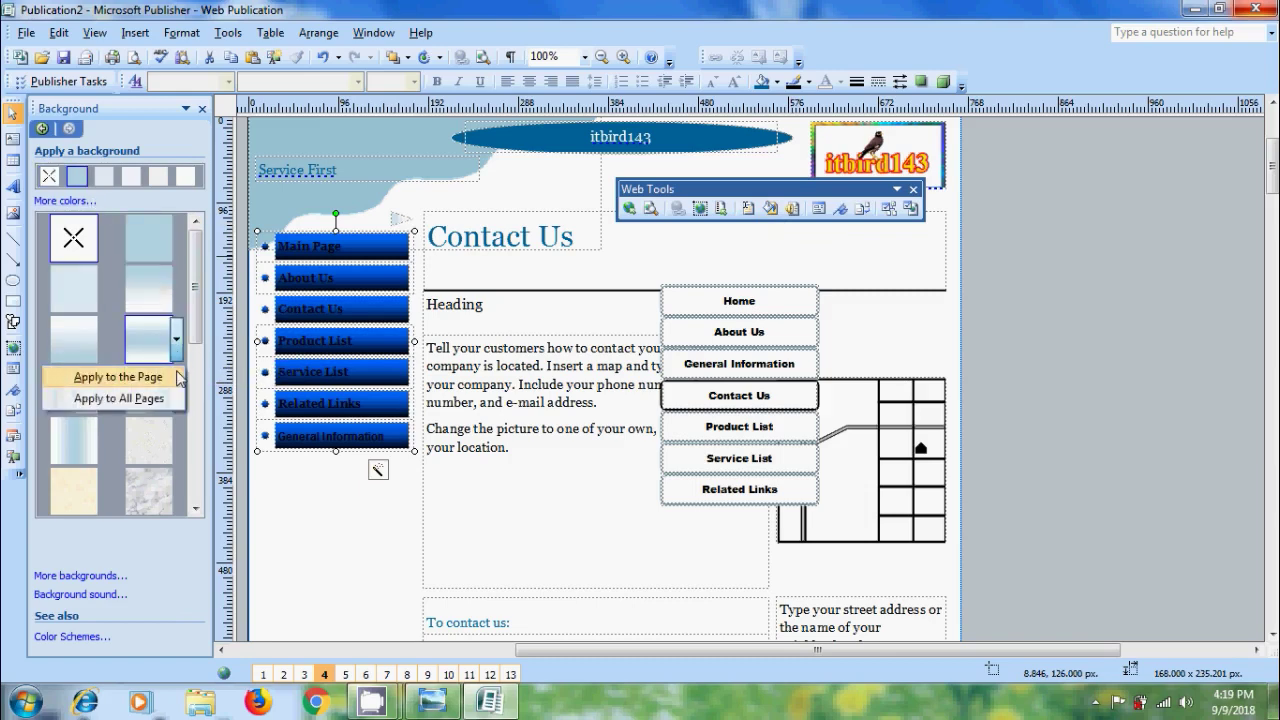
{"action": "left_click", "coordinate": [177, 397]}
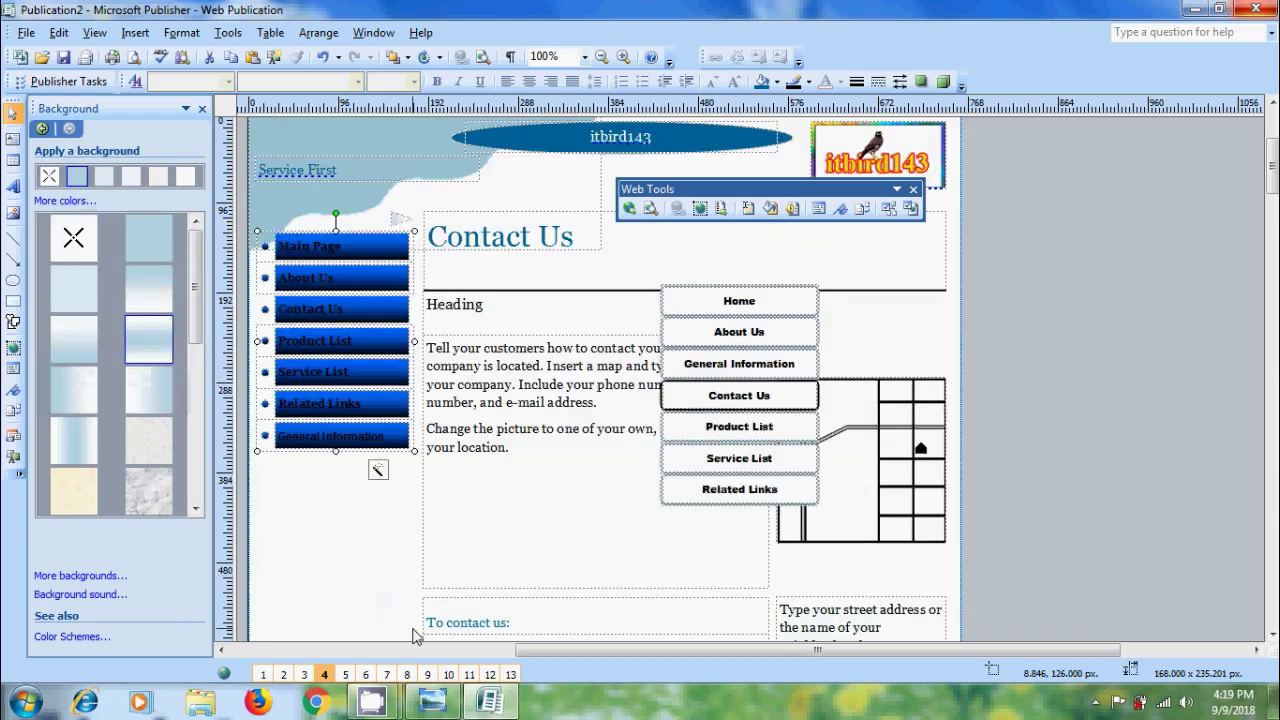
{"action": "left_click", "coordinate": [178, 495]}
{"action": "left_click", "coordinate": [162, 548]}
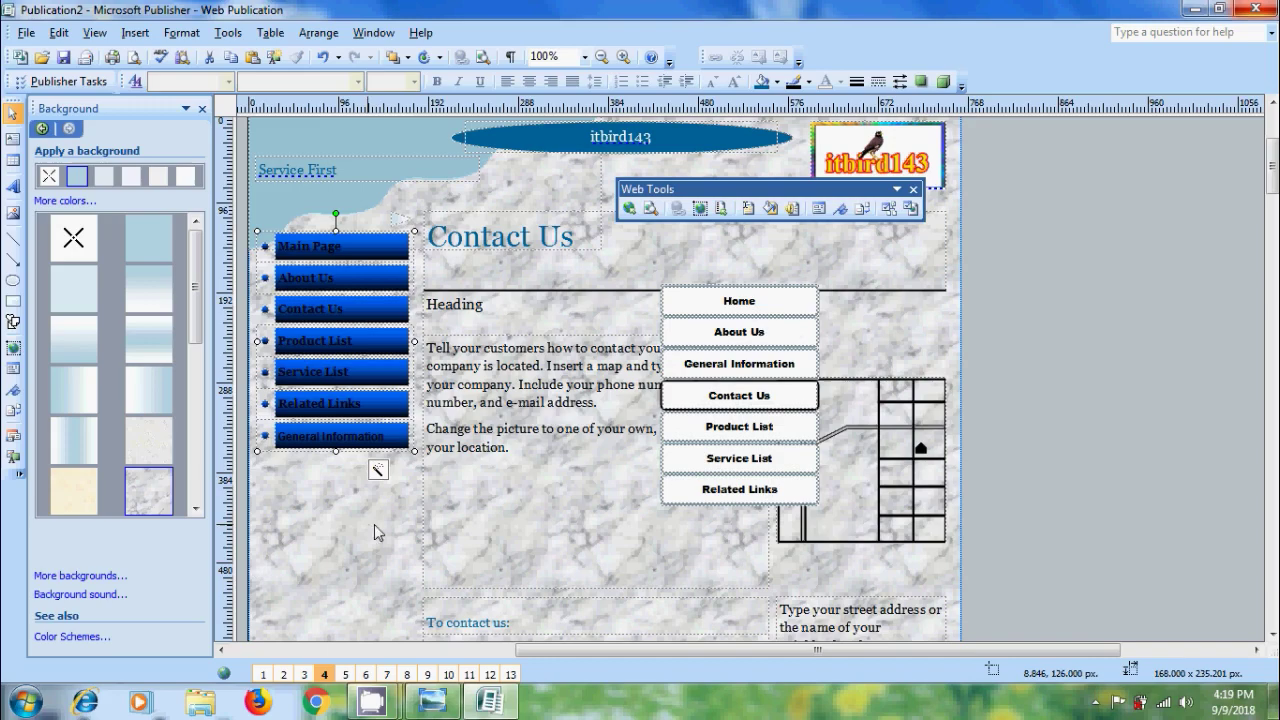
Add MUSIC_01 as the Contact Us page's background sound and set it to loop forever
{"action": "left_click", "coordinate": [792, 208]}
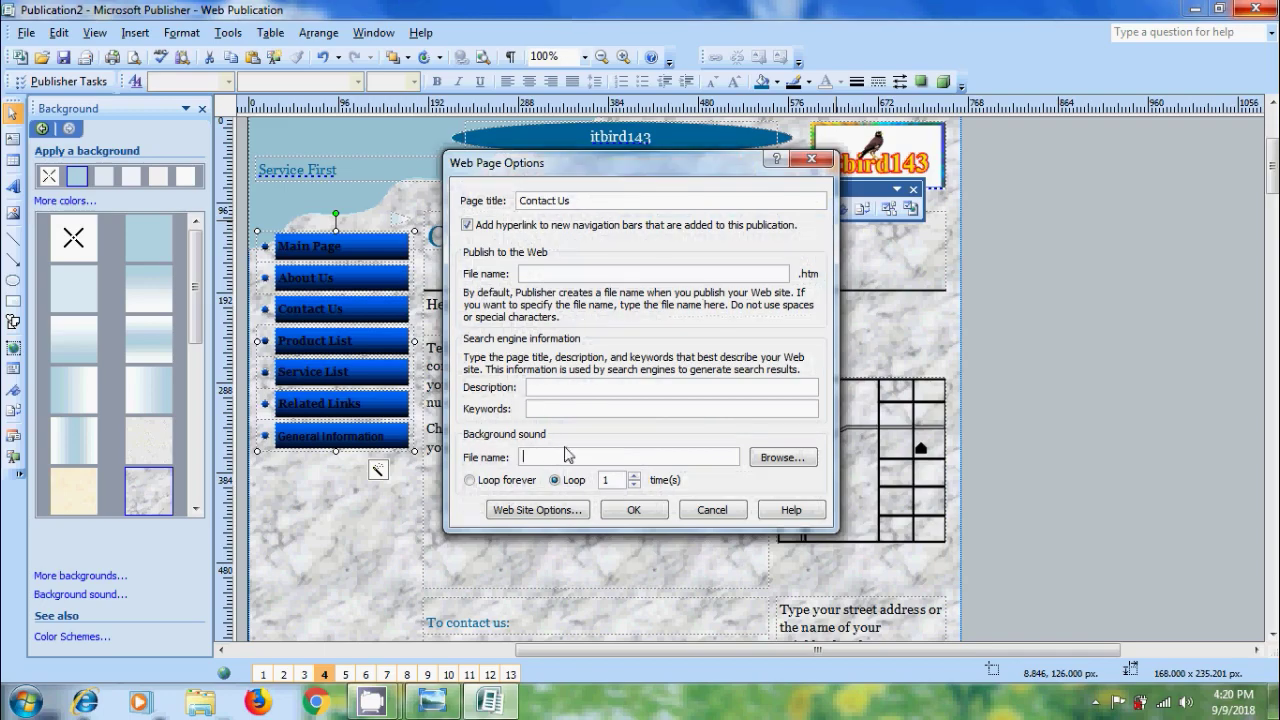
{"action": "left_click", "coordinate": [811, 459]}
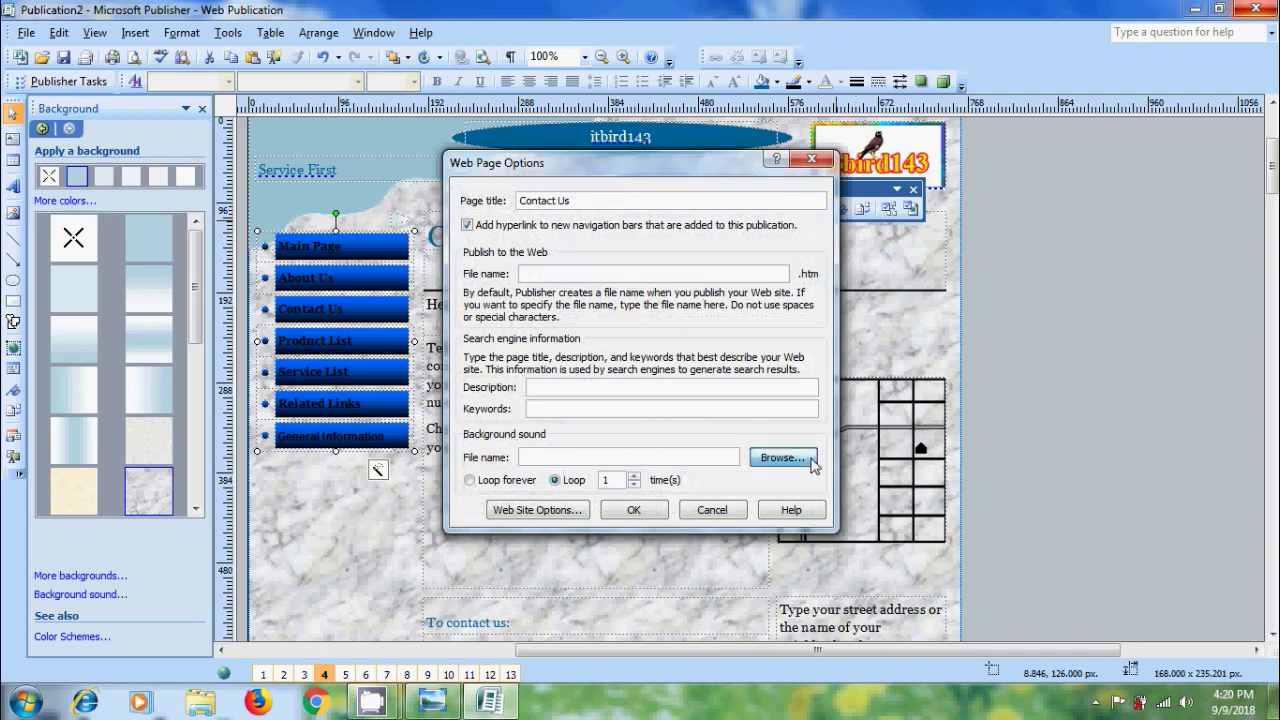
{"action": "left_click", "coordinate": [1073, 527]}
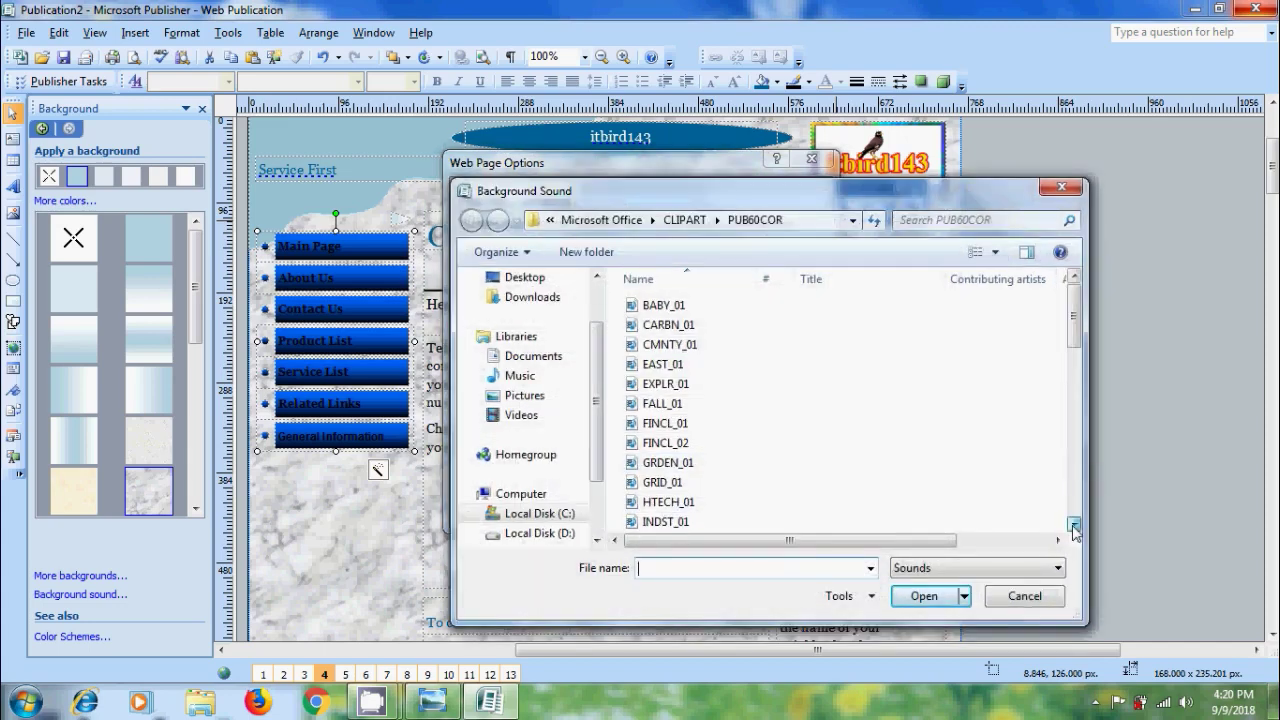
{"action": "left_click", "coordinate": [1073, 527]}
{"action": "left_click", "coordinate": [1073, 527]}
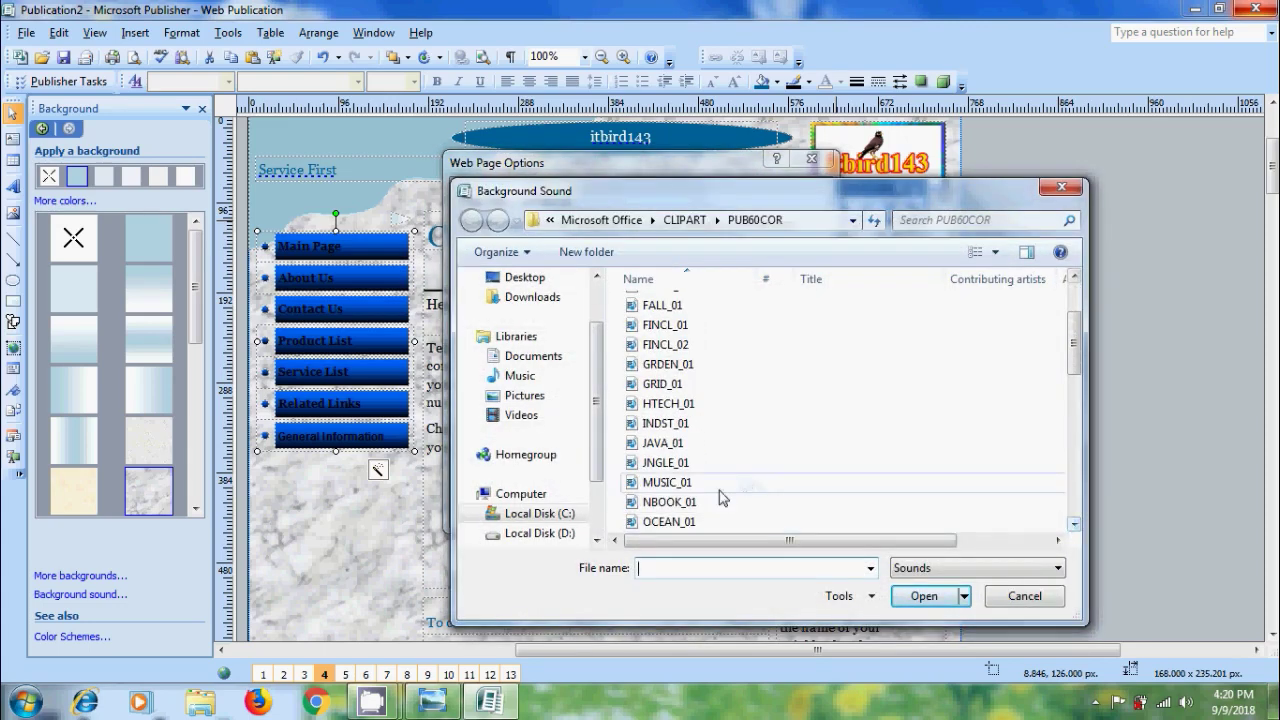
{"action": "left_click", "coordinate": [667, 482]}
{"action": "left_click", "coordinate": [925, 596]}
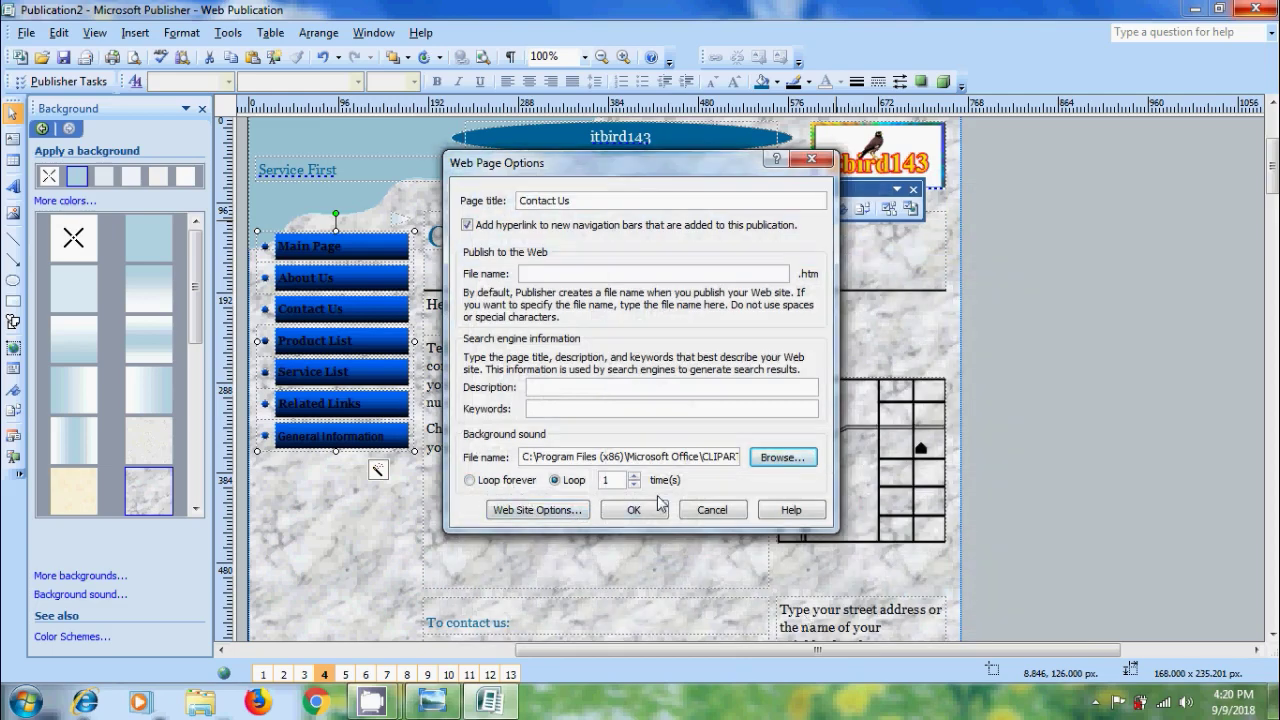
{"action": "left_click", "coordinate": [469, 480]}
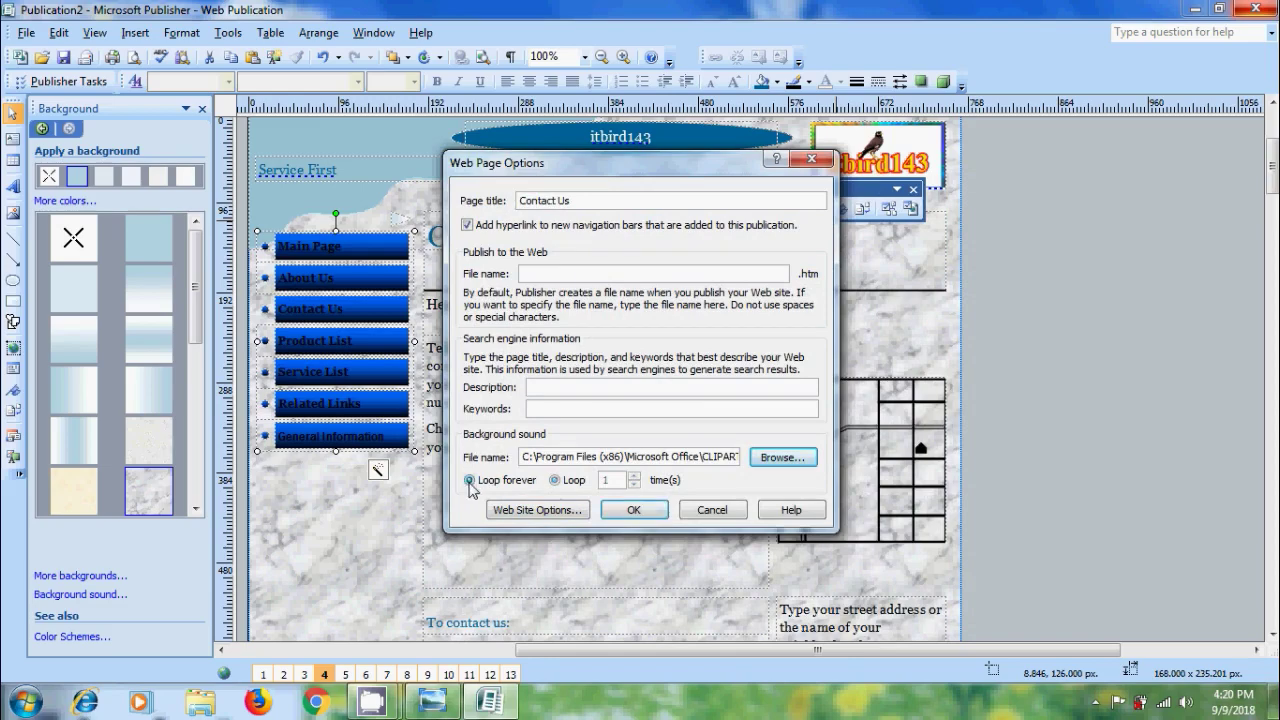
{"action": "left_click", "coordinate": [660, 511]}
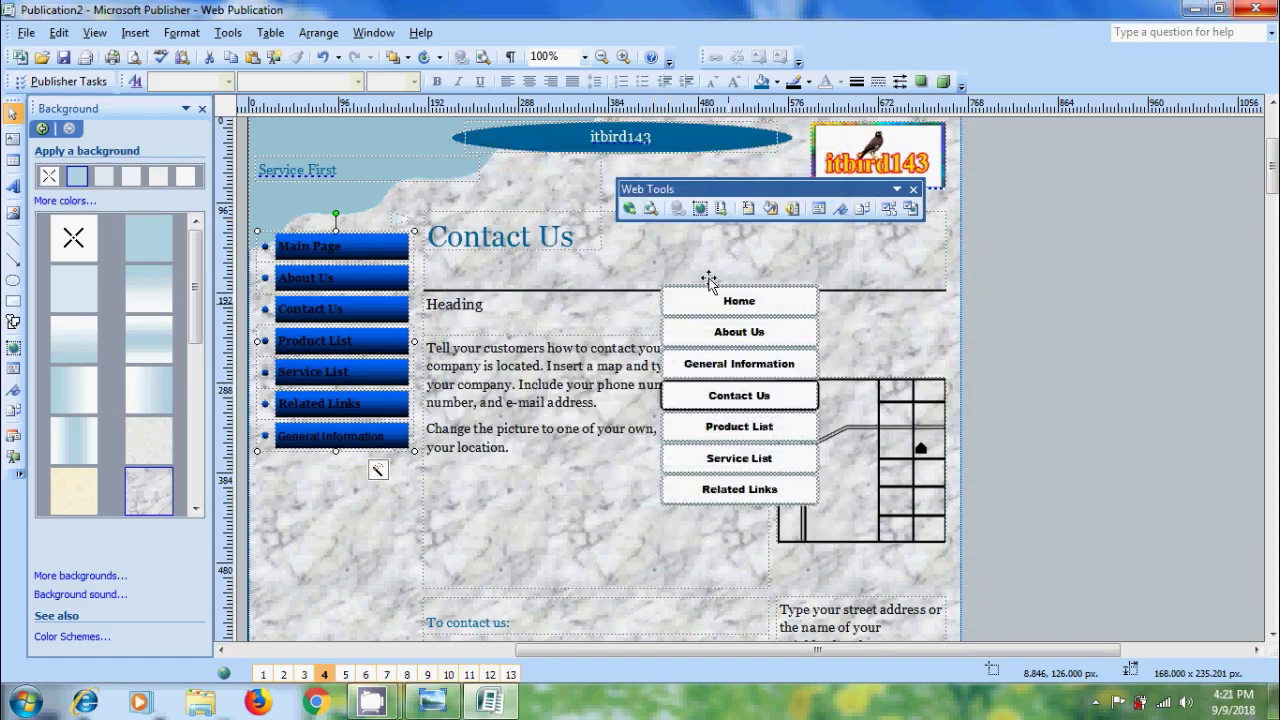
Preview the Contact Us page in the web browser and close the preview
{"action": "left_click", "coordinate": [652, 210]}
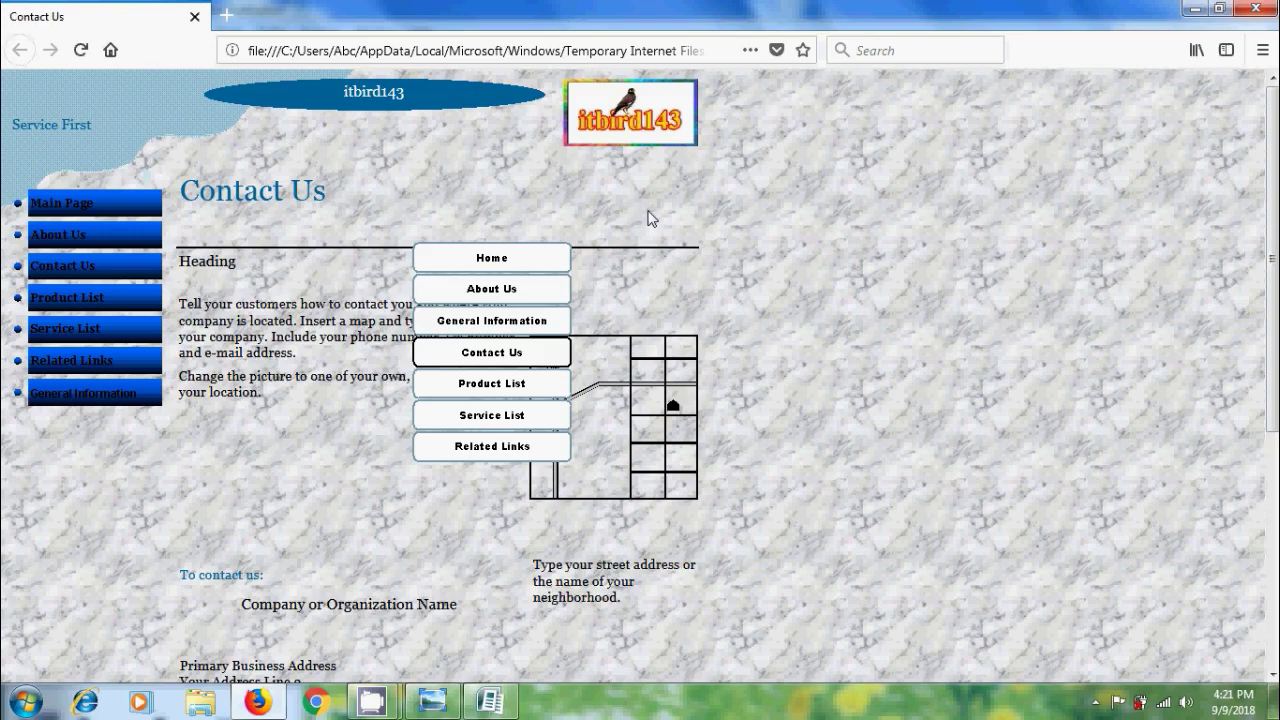
{"action": "left_click", "coordinate": [1258, 8]}
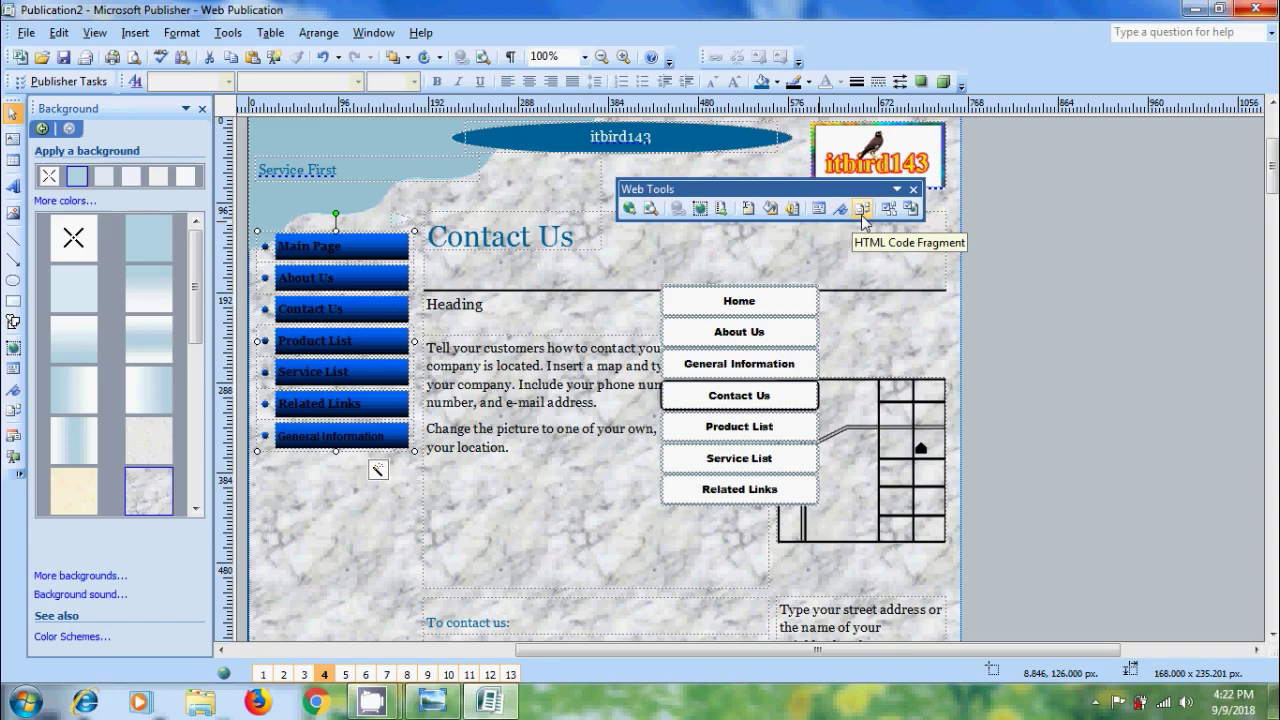
Insert an empty HTML code fragment on the Contact Us page
{"action": "left_click", "coordinate": [861, 209]}
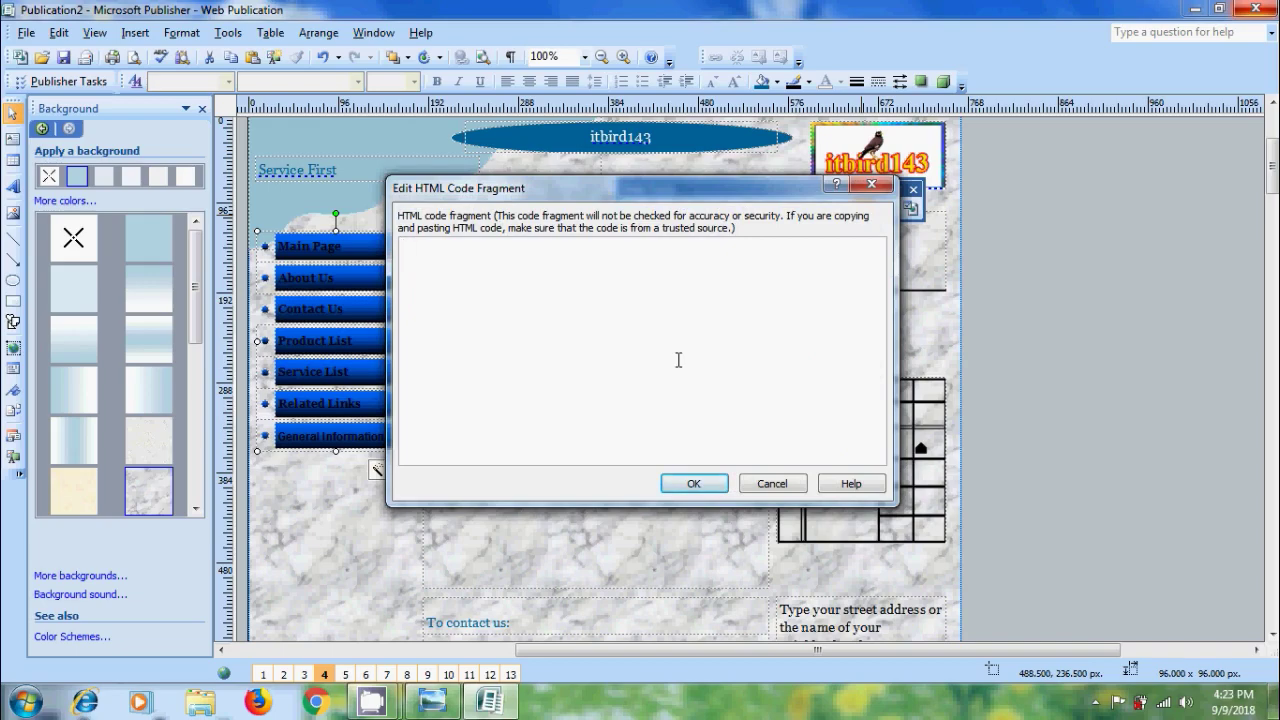
{"action": "left_click", "coordinate": [700, 484]}
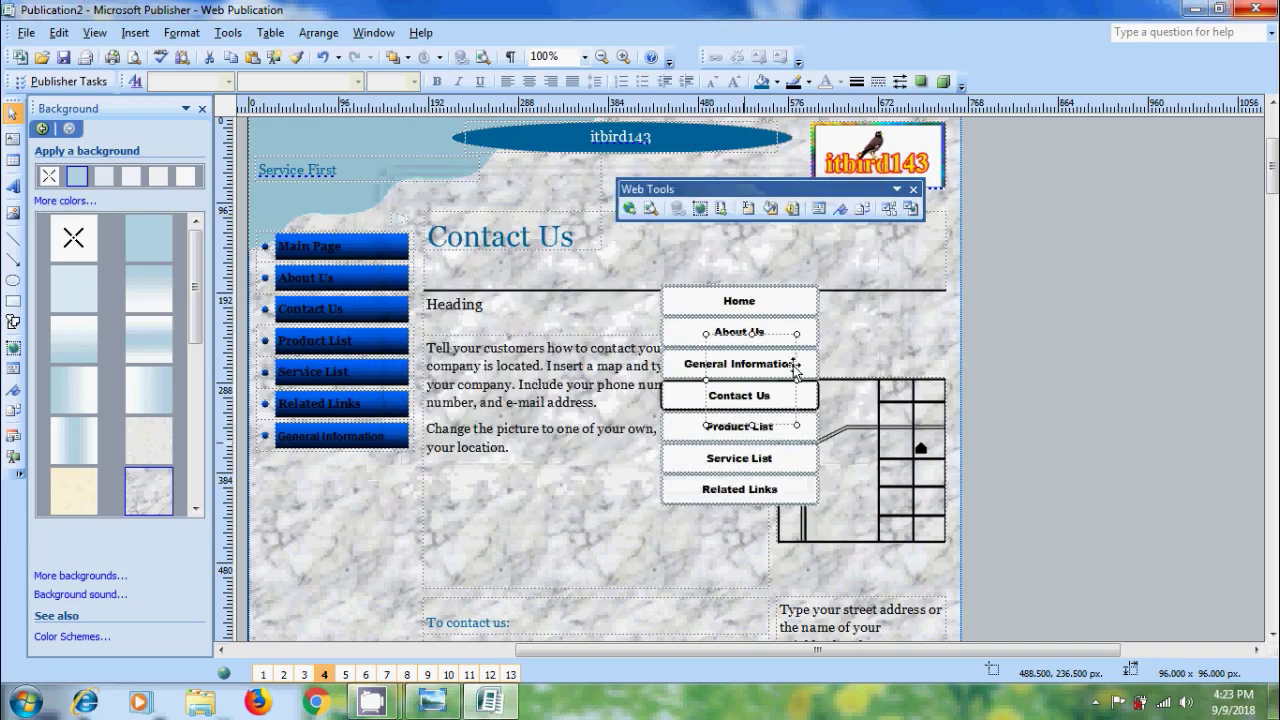
Examine the program's Web, Save, User Assistance, Edit and General options, including the available measurement units
{"action": "left_click", "coordinate": [889, 210]}
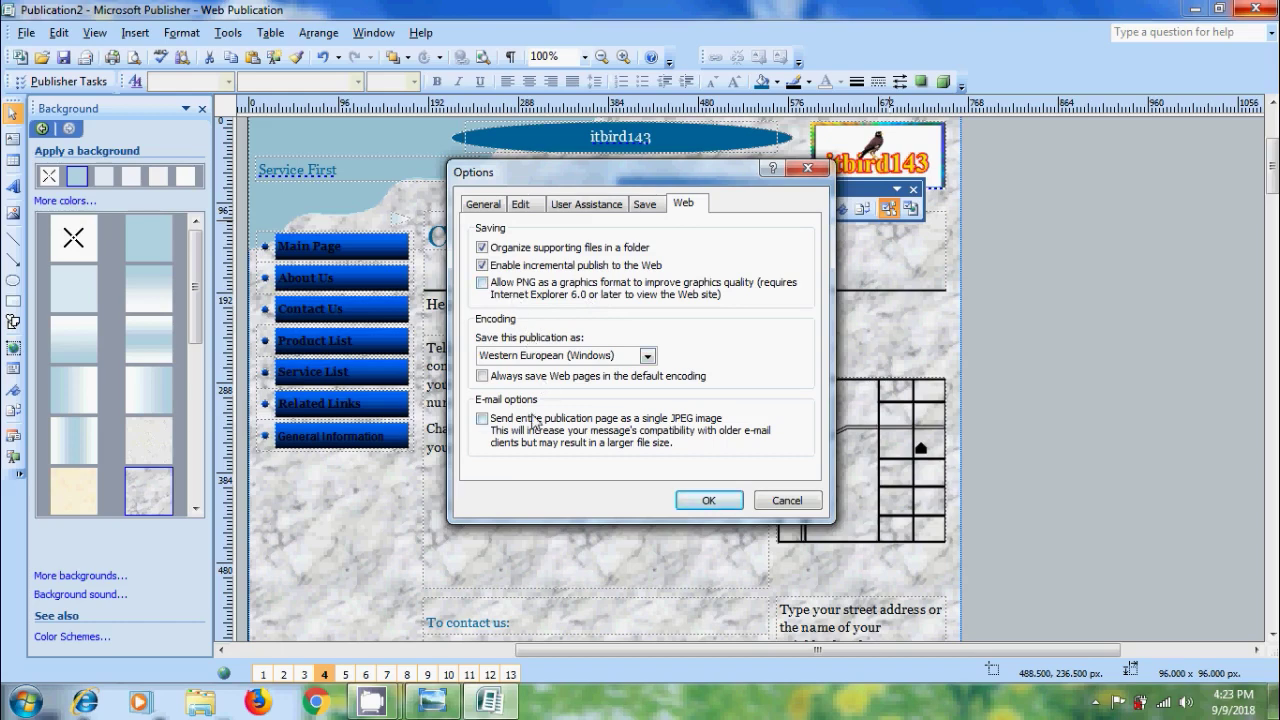
{"action": "left_click", "coordinate": [652, 205]}
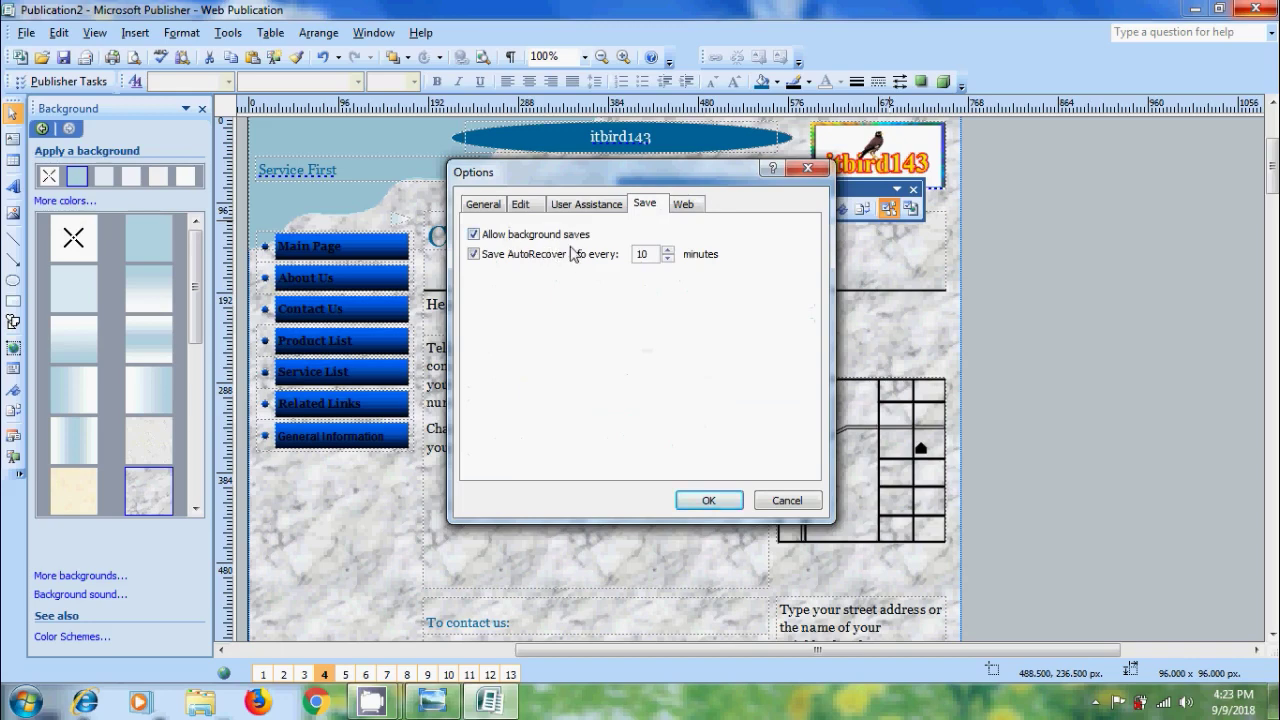
{"action": "left_click", "coordinate": [594, 205]}
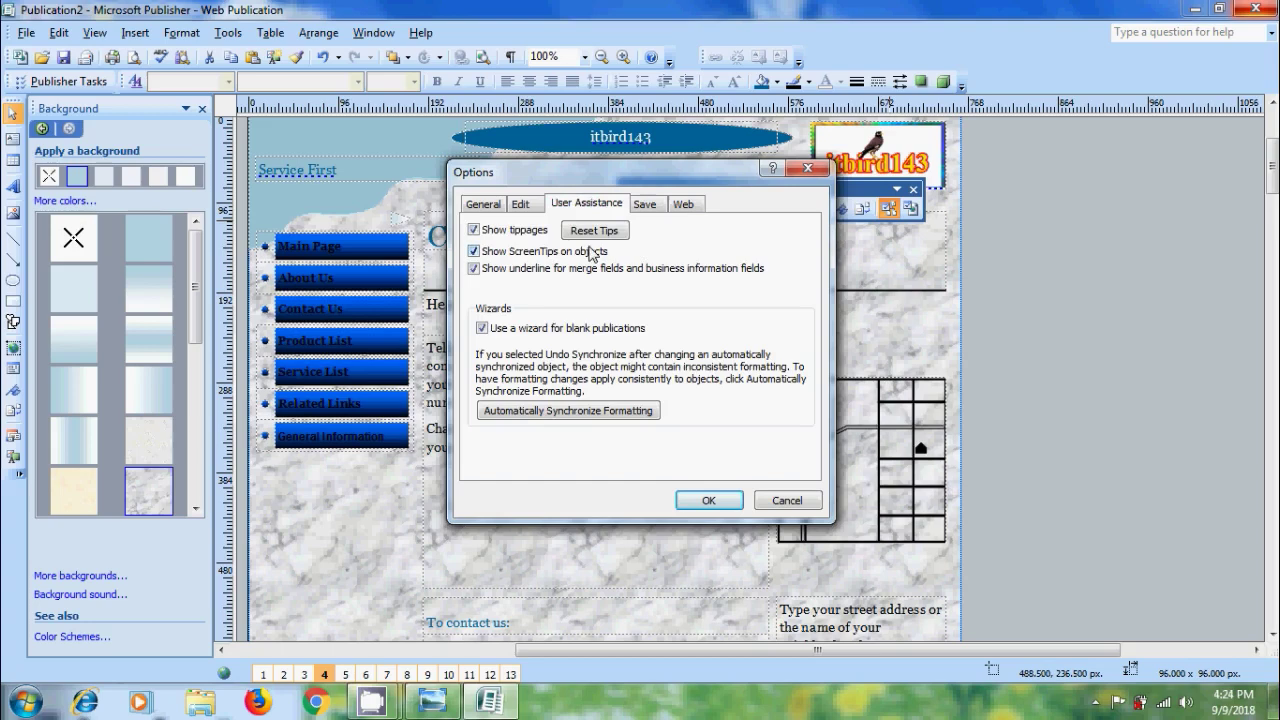
{"action": "left_click", "coordinate": [527, 203]}
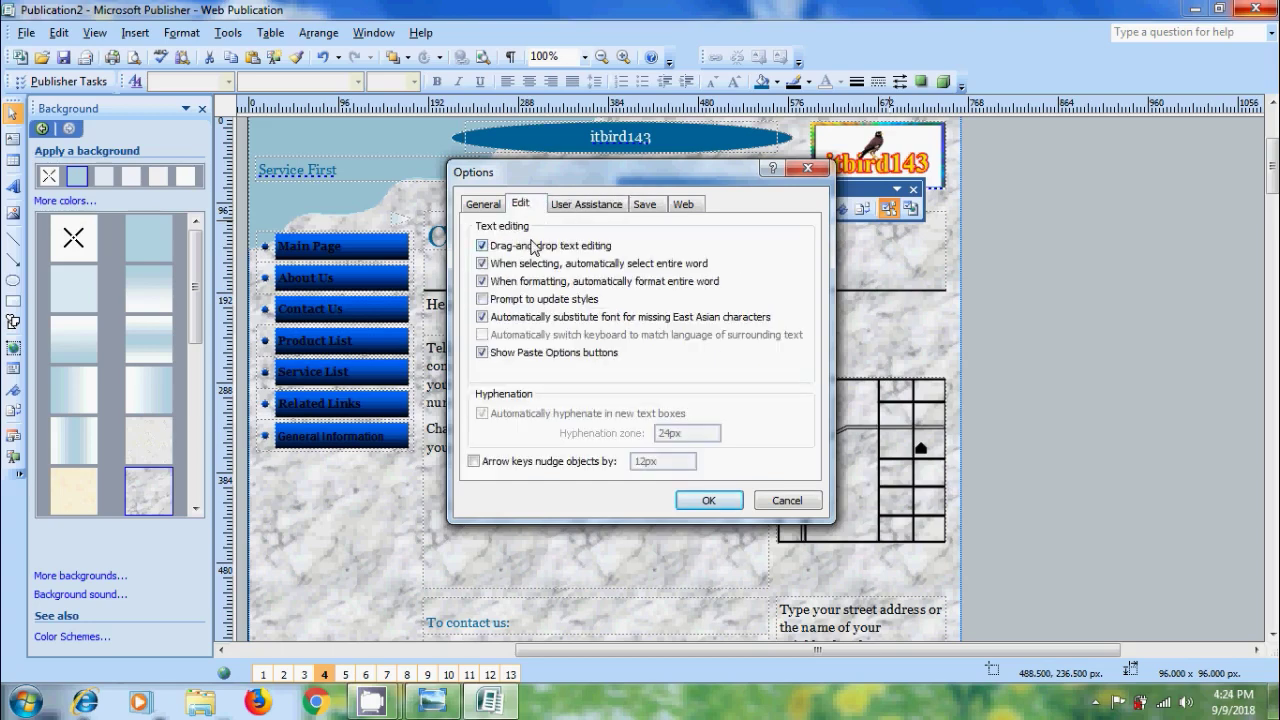
{"action": "left_click", "coordinate": [483, 208]}
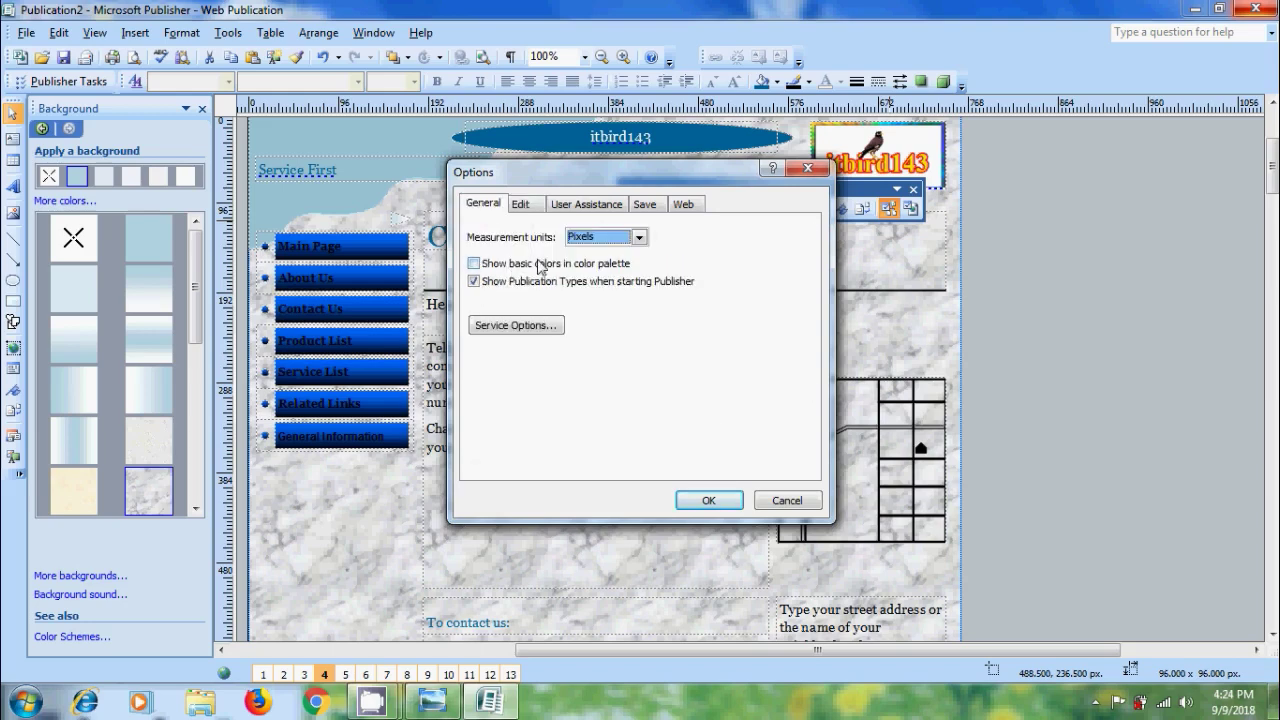
{"action": "left_click", "coordinate": [639, 237]}
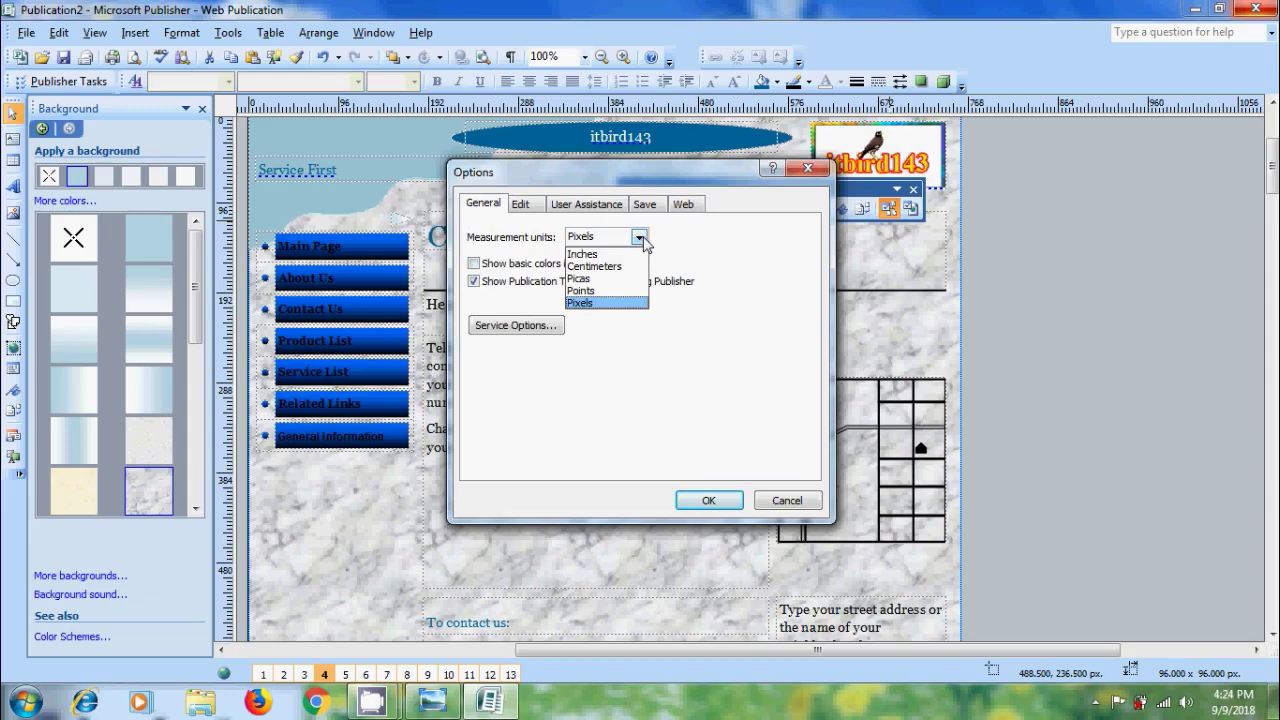
{"action": "left_click", "coordinate": [640, 238]}
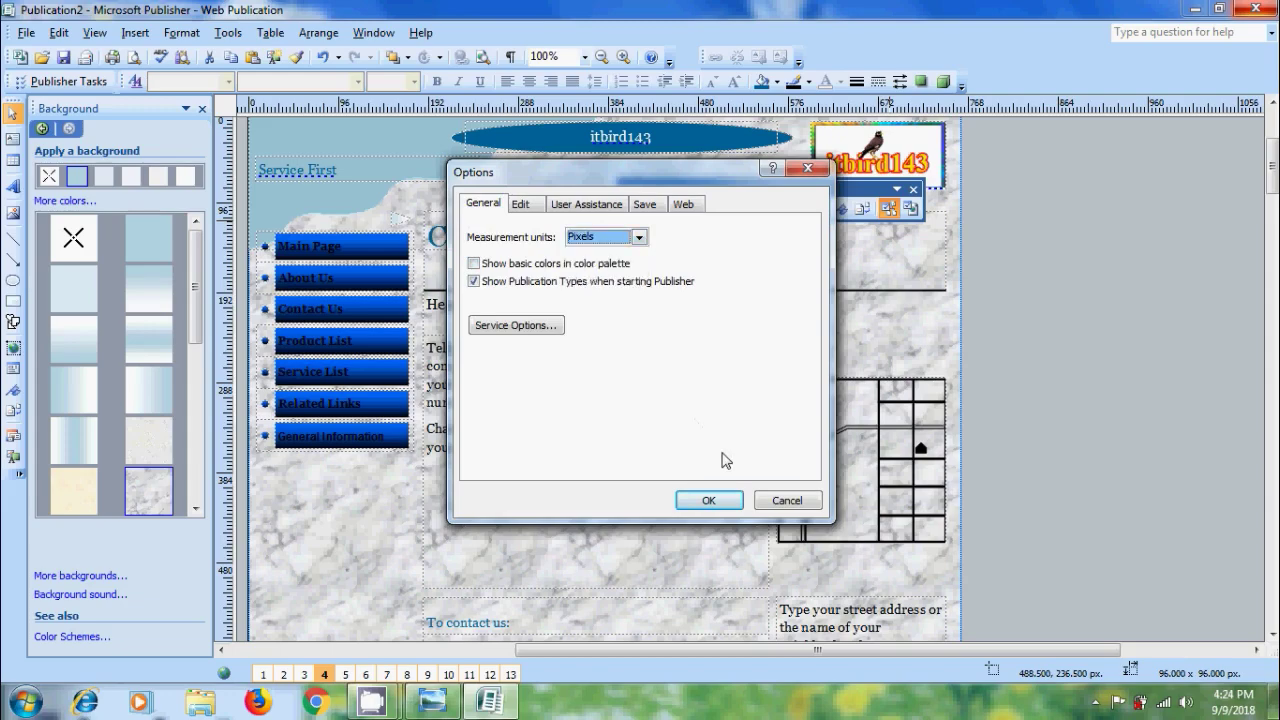
{"action": "left_click", "coordinate": [729, 502]}
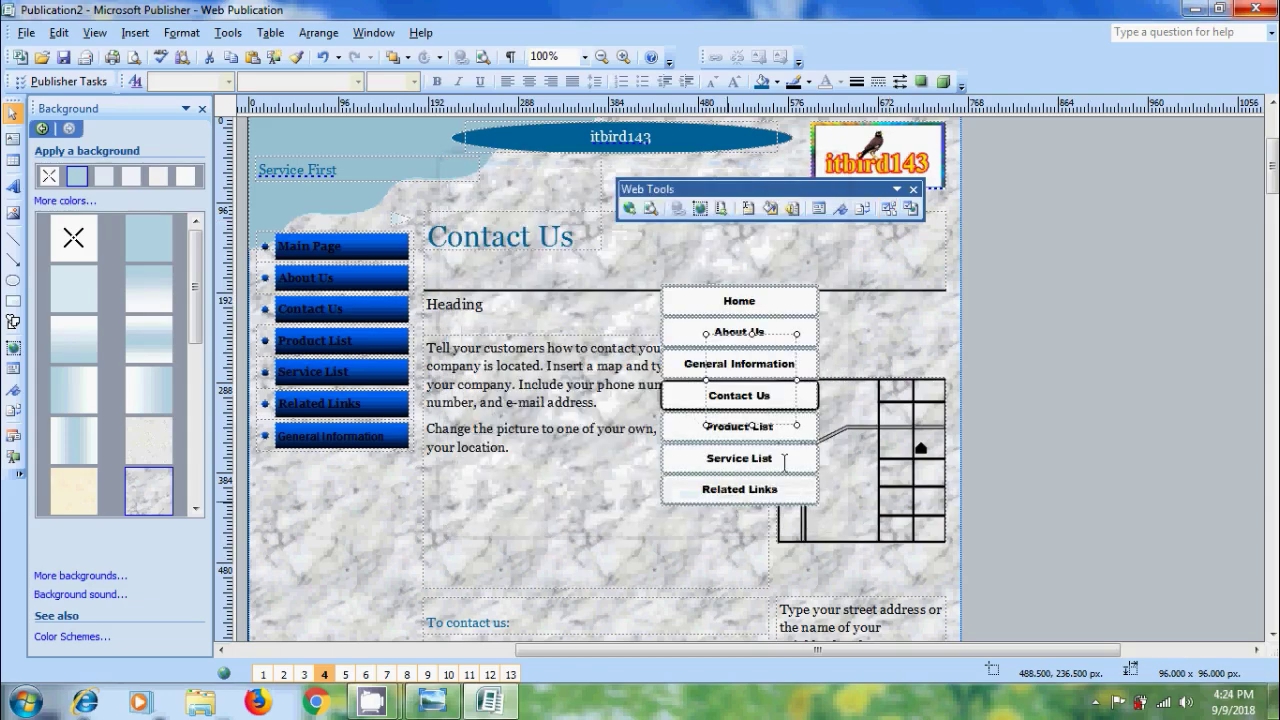
Review the Contact Us page's web page options, including its background sound settings
{"action": "left_click", "coordinate": [914, 212]}
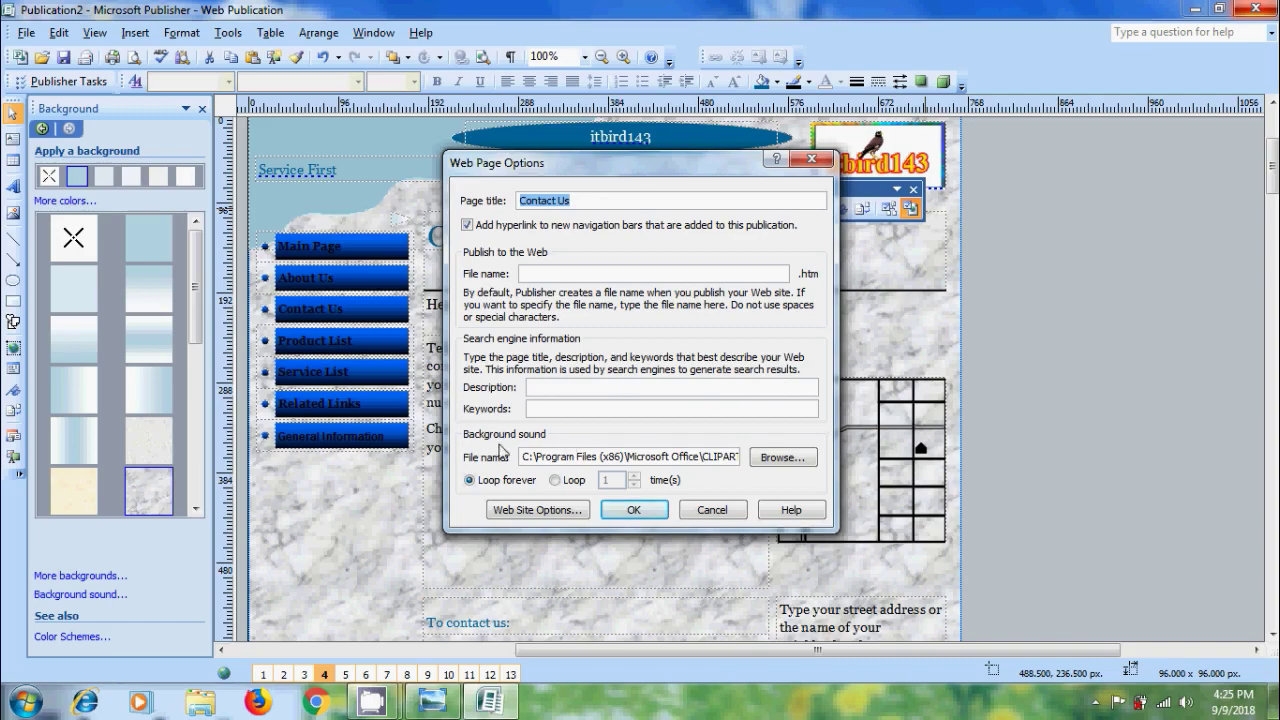
{"action": "left_click", "coordinate": [634, 511]}
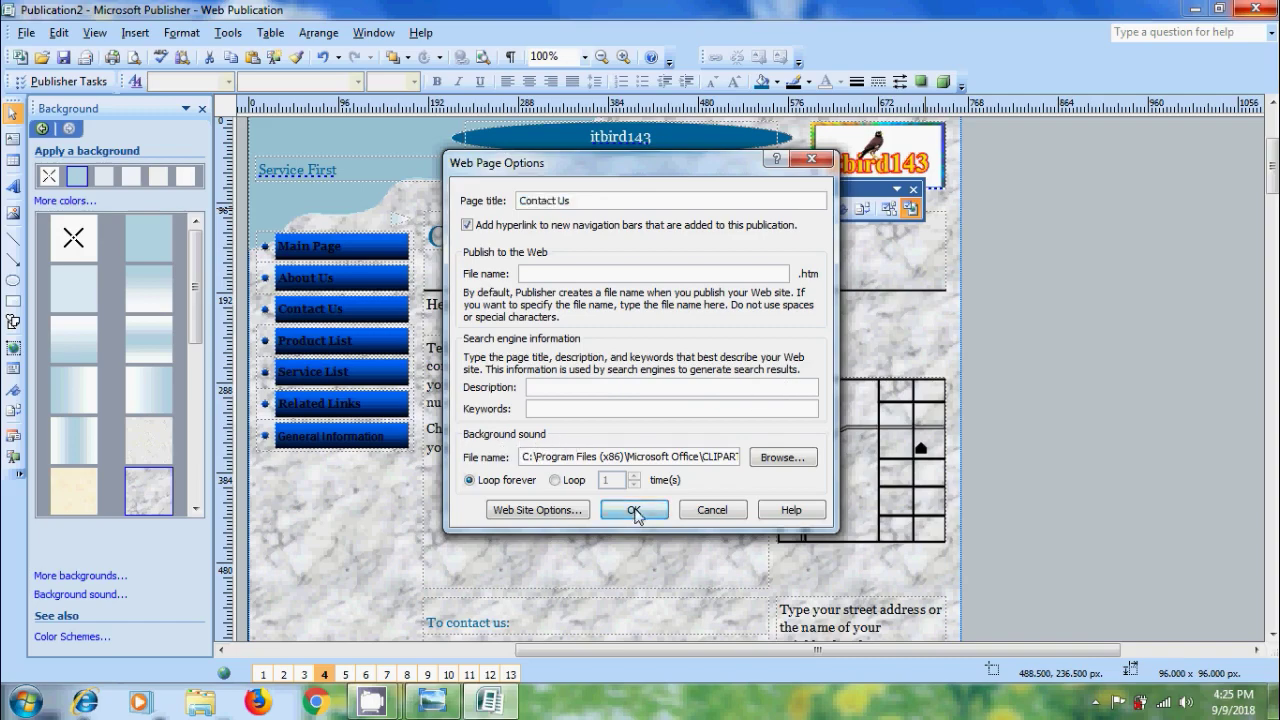
Switch to the tutorial title picture in Windows Photo Viewer and minimize the open windows to show the desktop
{"action": "left_click", "coordinate": [432, 702]}
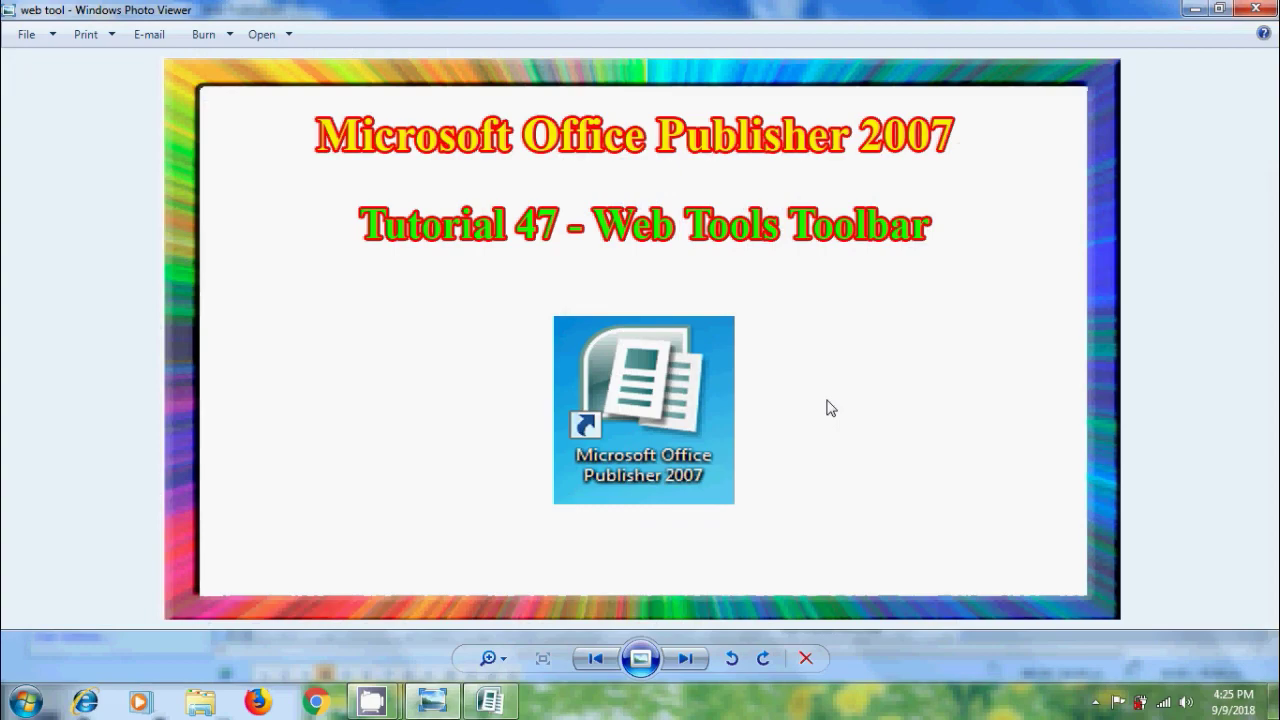
{"action": "left_click", "coordinate": [1190, 10]}
{"action": "left_click", "coordinate": [1190, 10]}
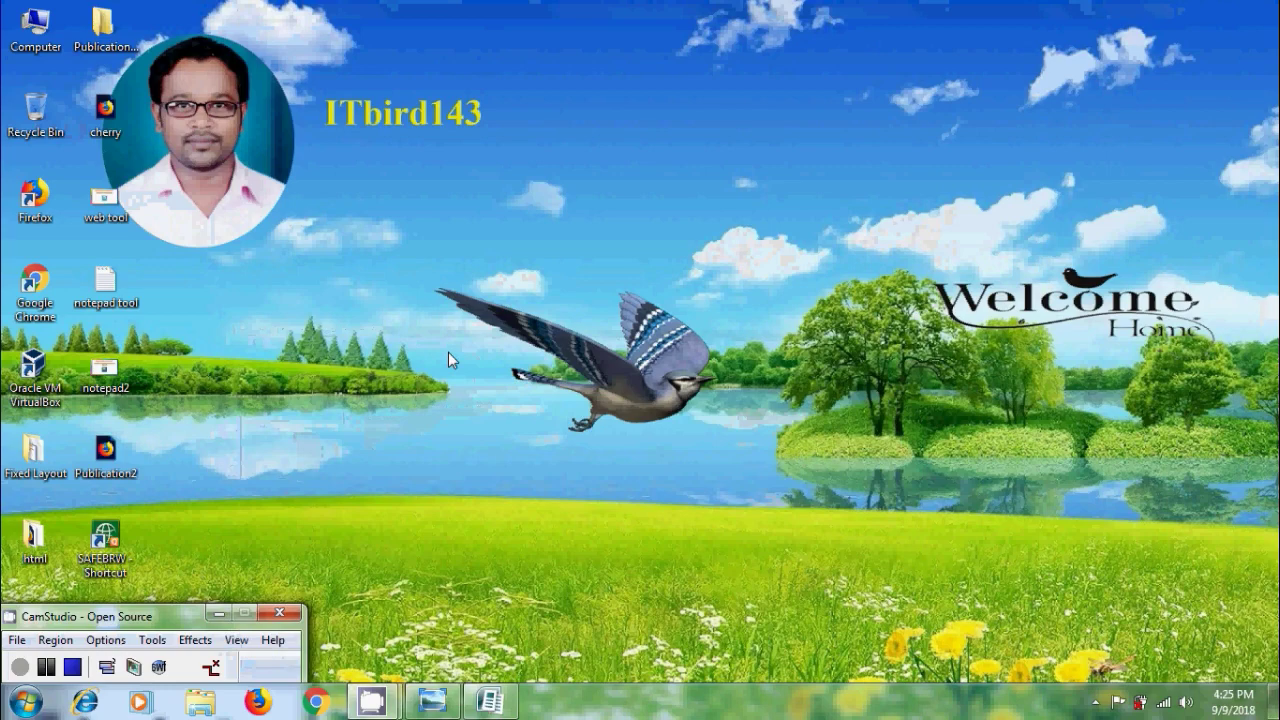